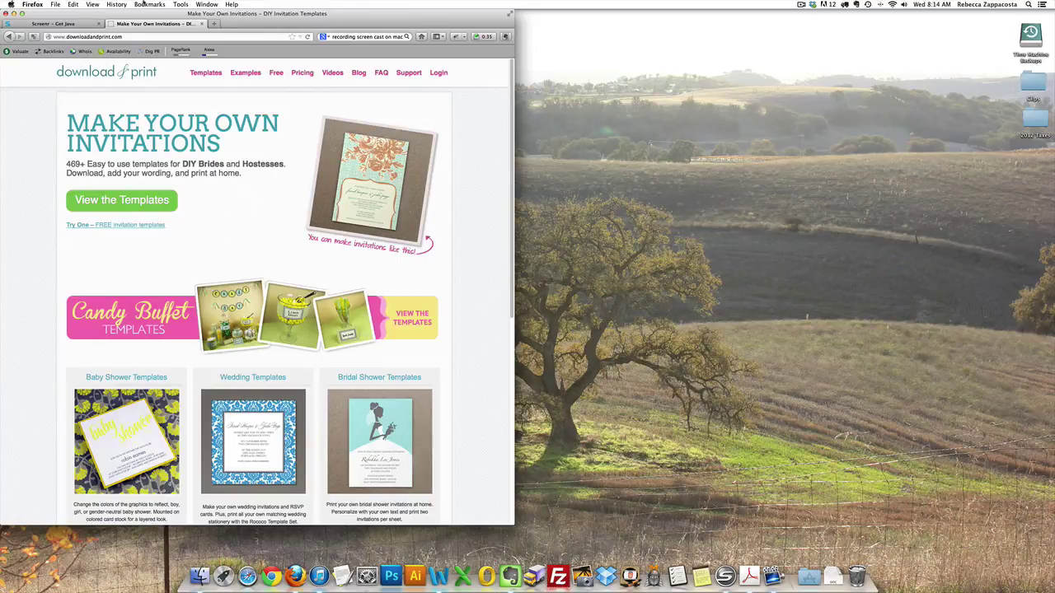
Step: Move Firefox aside and log in to the Download & Print member account with the saved credentials
left_click_drag(299, 22, 483, 29)
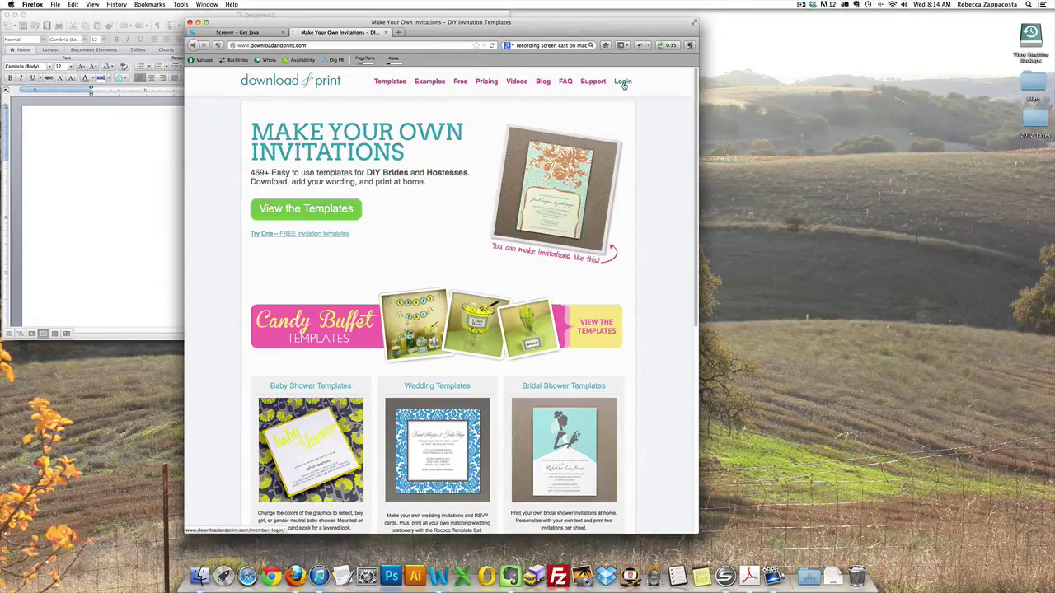
left_click(624, 83)
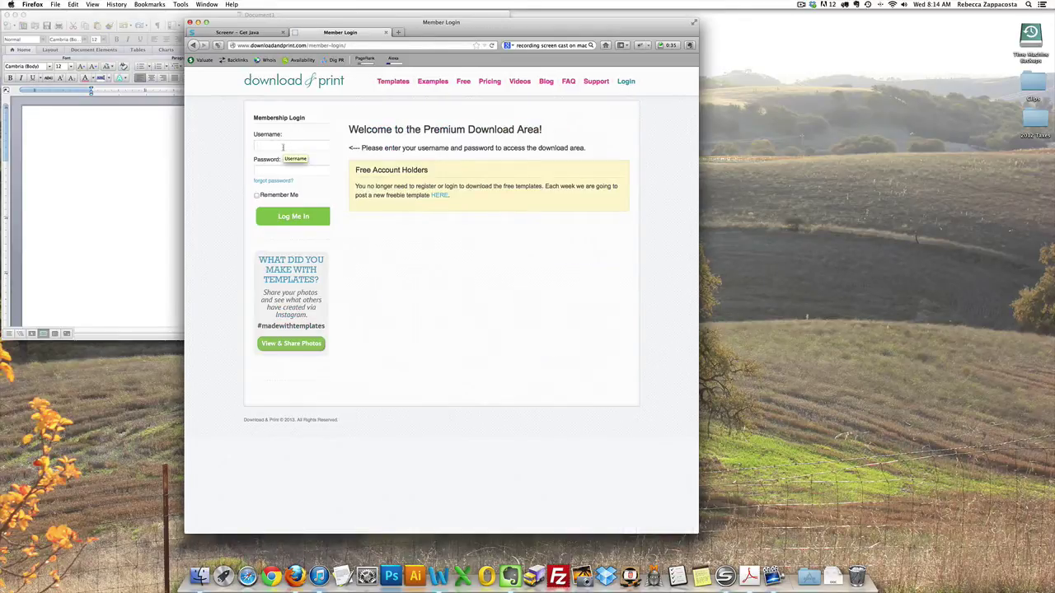
left_click(282, 146)
type("blackbett")
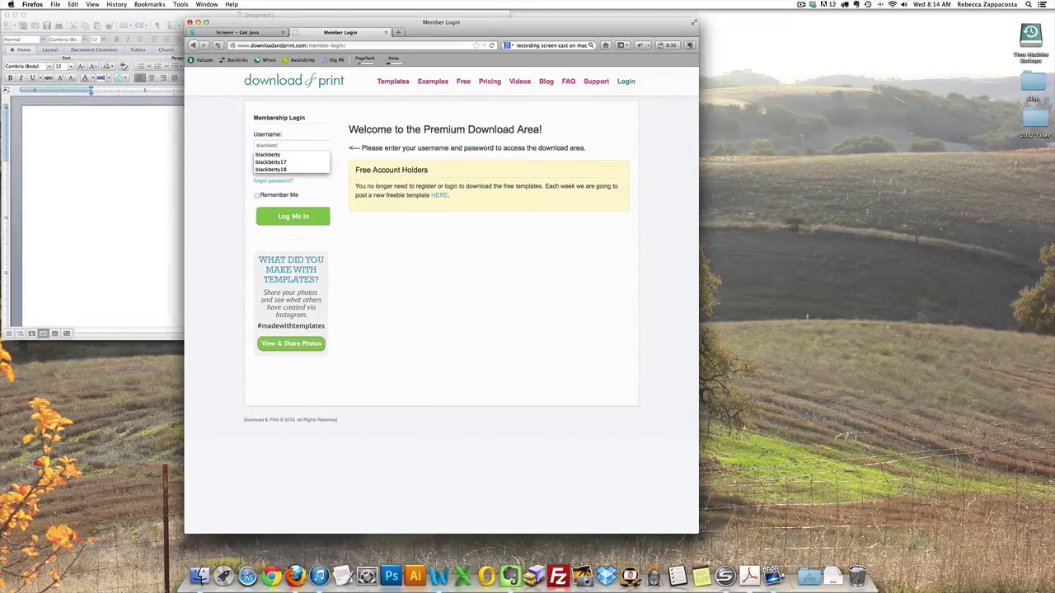
type("y")
key("Tab")
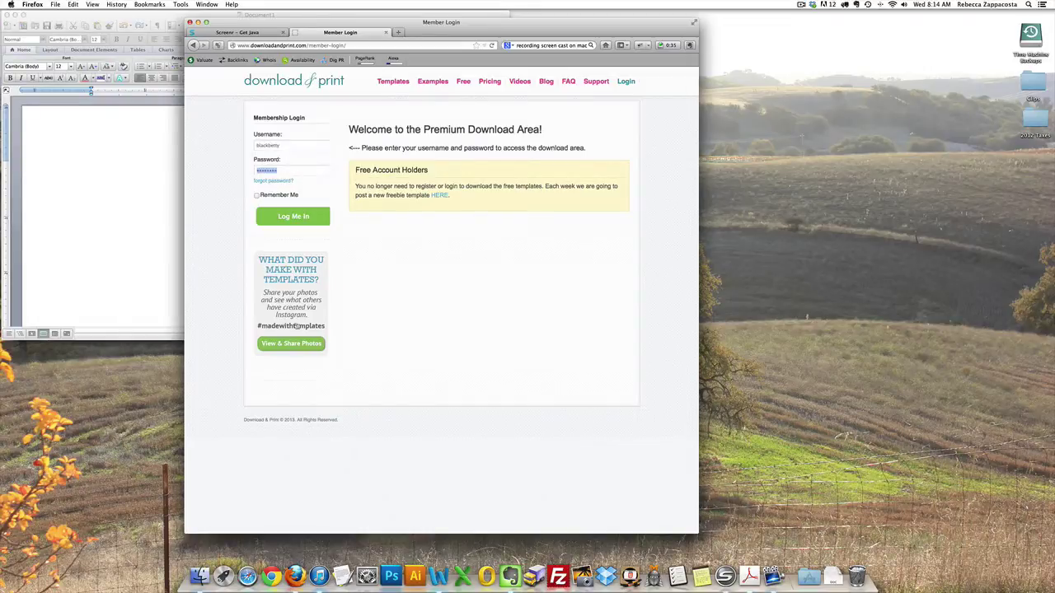
left_click(293, 216)
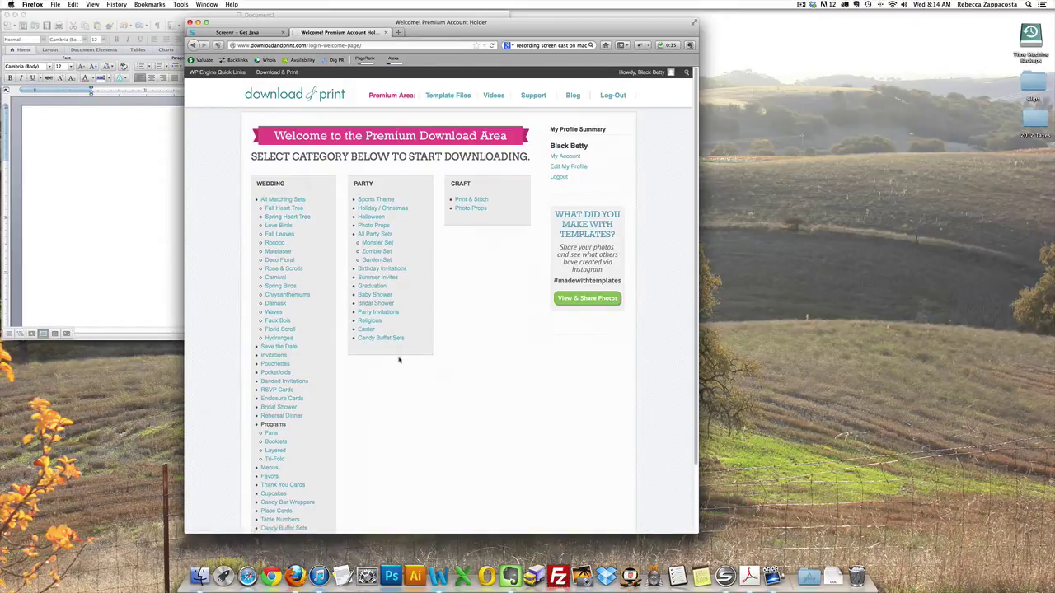
Step: Scroll the Premium Download Area down to the Wedding category's Chrysanthemums link
scroll(399, 364, "down", 1)
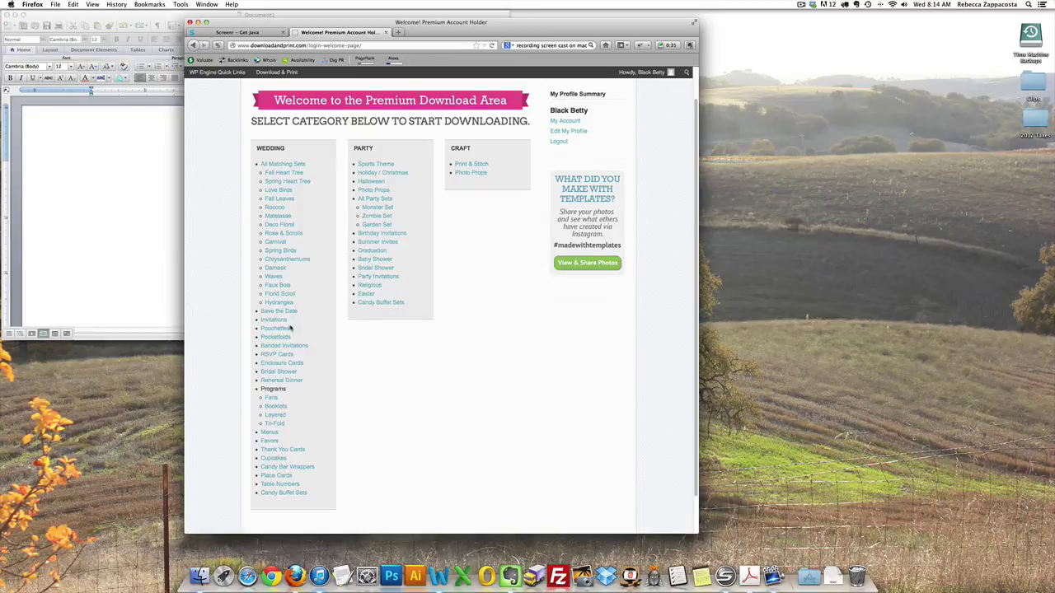
Step: Open the Chrysanthemums wedding template downloads page and browse its listings
left_click(289, 261)
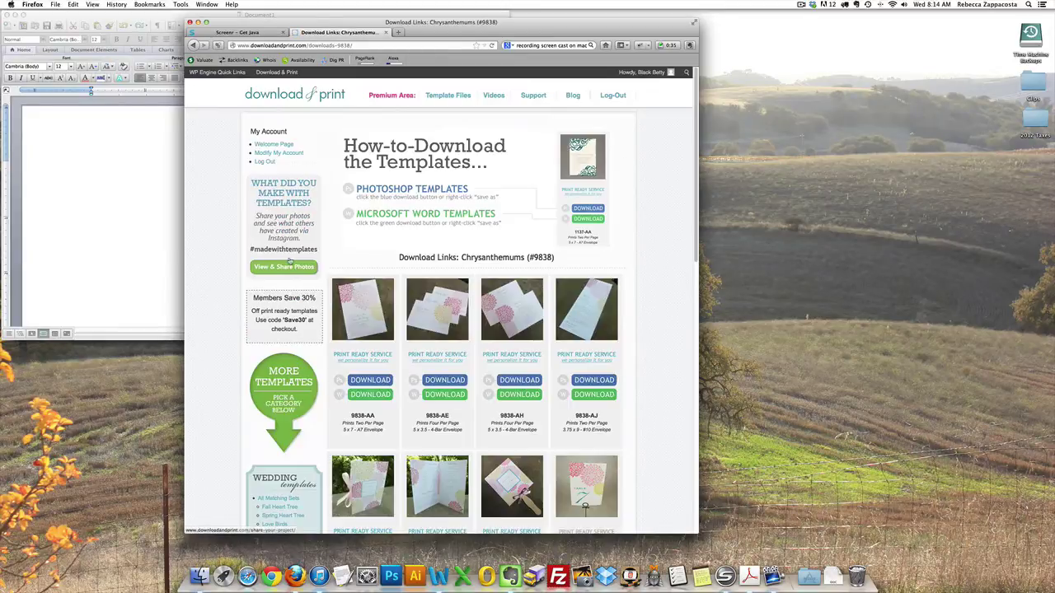
scroll(437, 255, "down", 5)
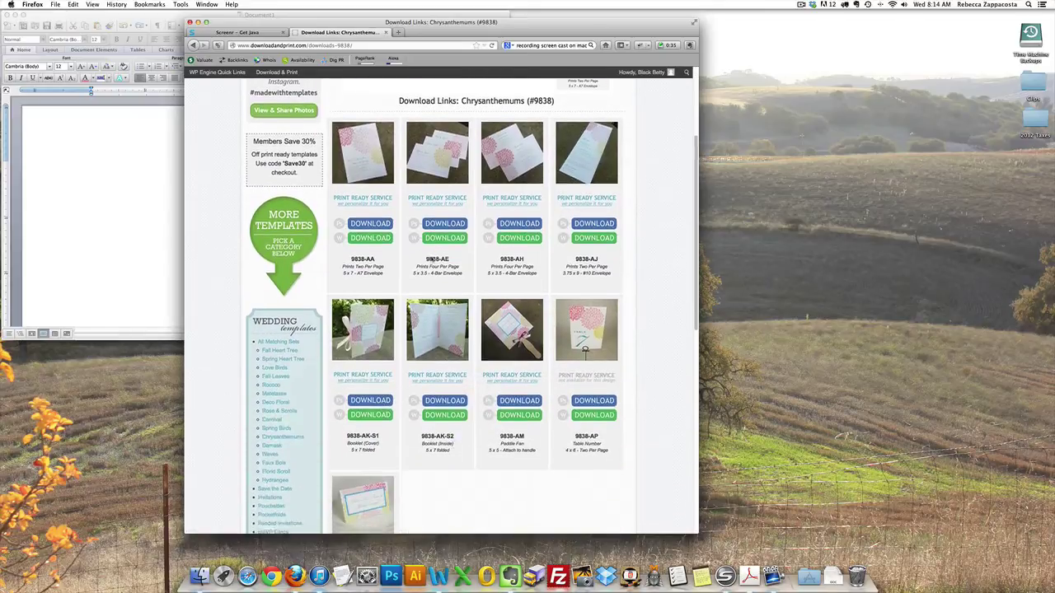
scroll(431, 262, "down", 2)
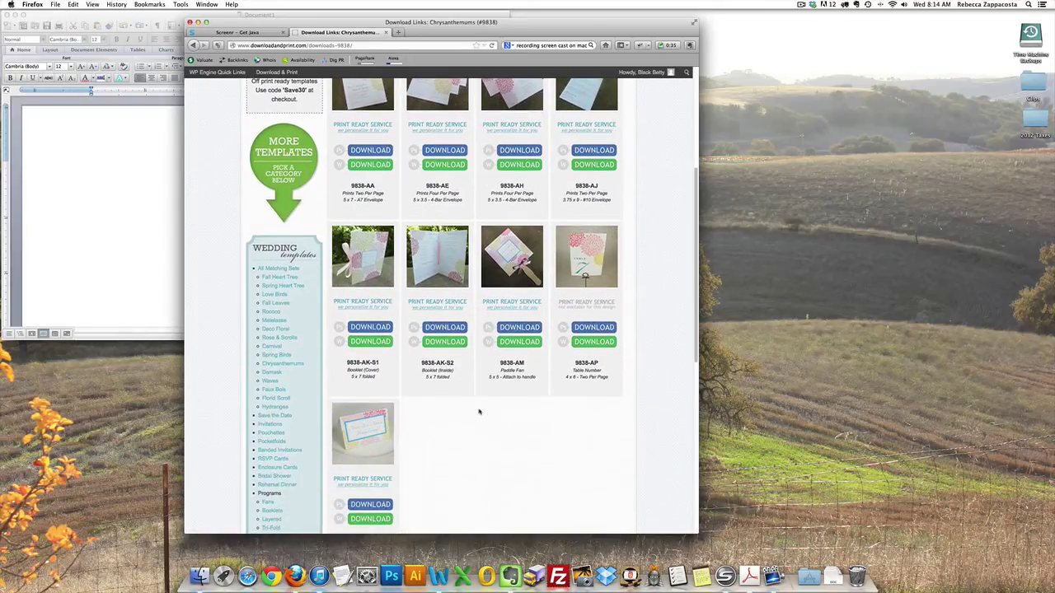
scroll(486, 416, "up", 5)
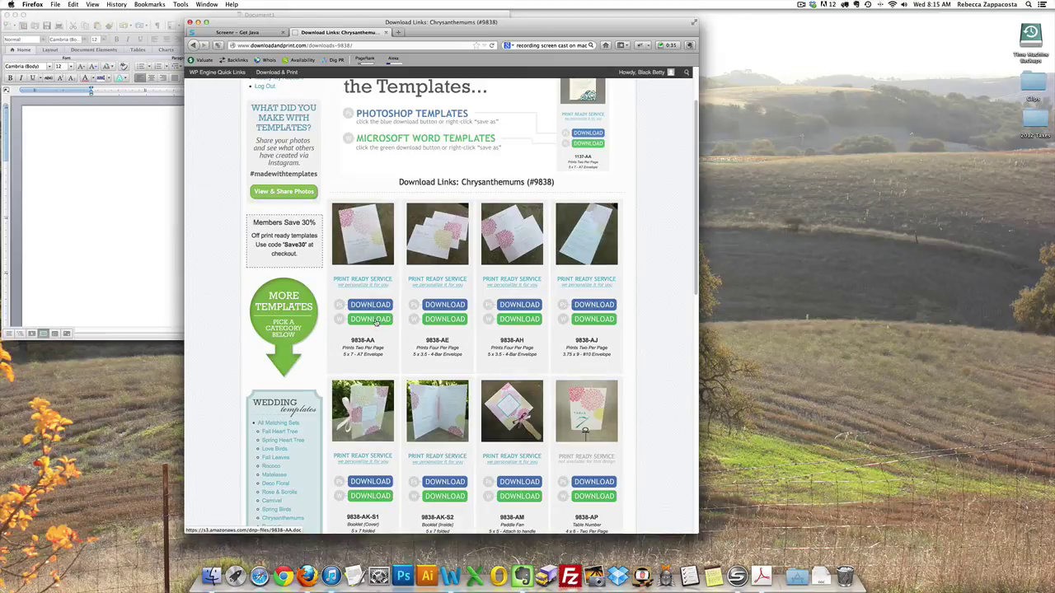
Step: Download the 9838-AA Word template and open it in Microsoft Word
left_click(370, 319)
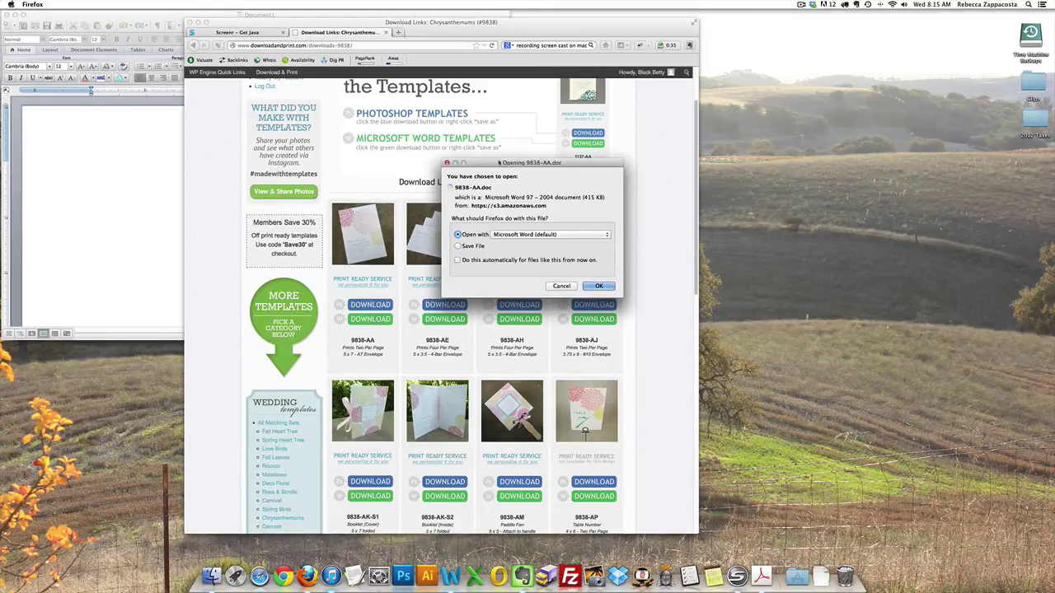
left_click_drag(495, 163, 405, 199)
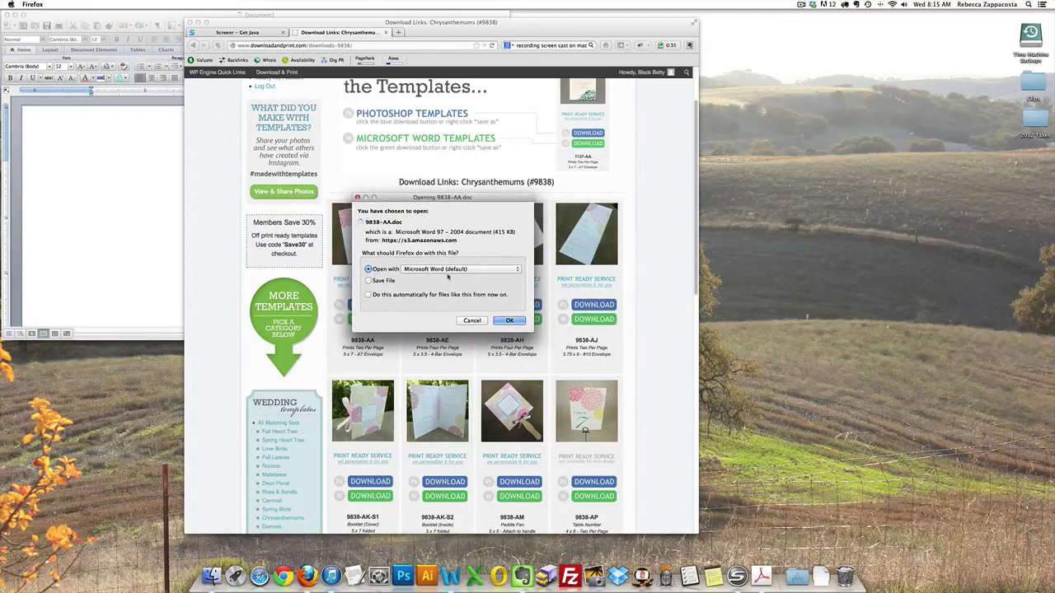
left_click(510, 321)
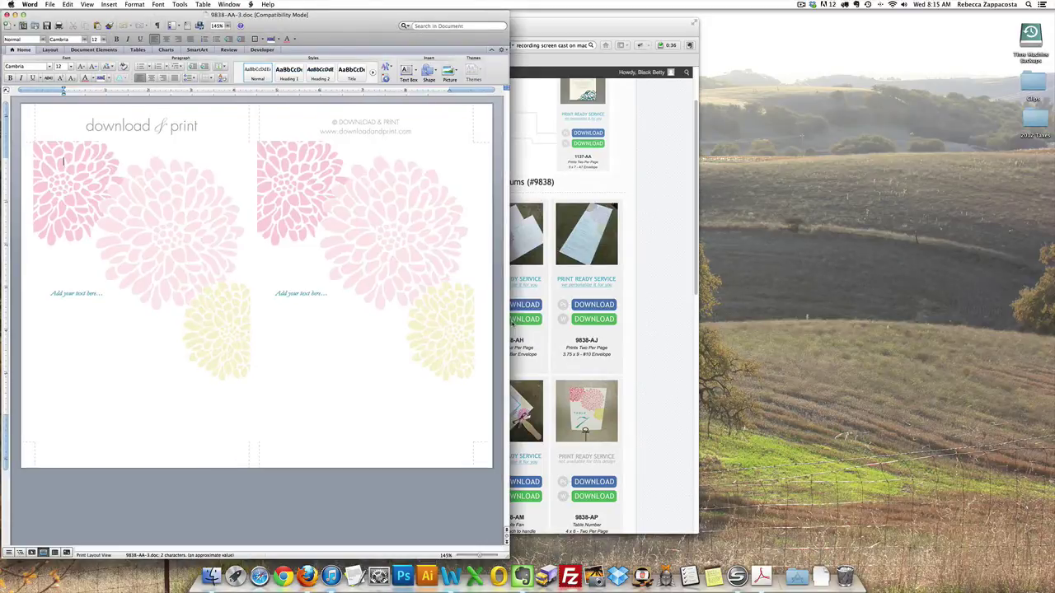
left_click_drag(195, 15, 380, 15)
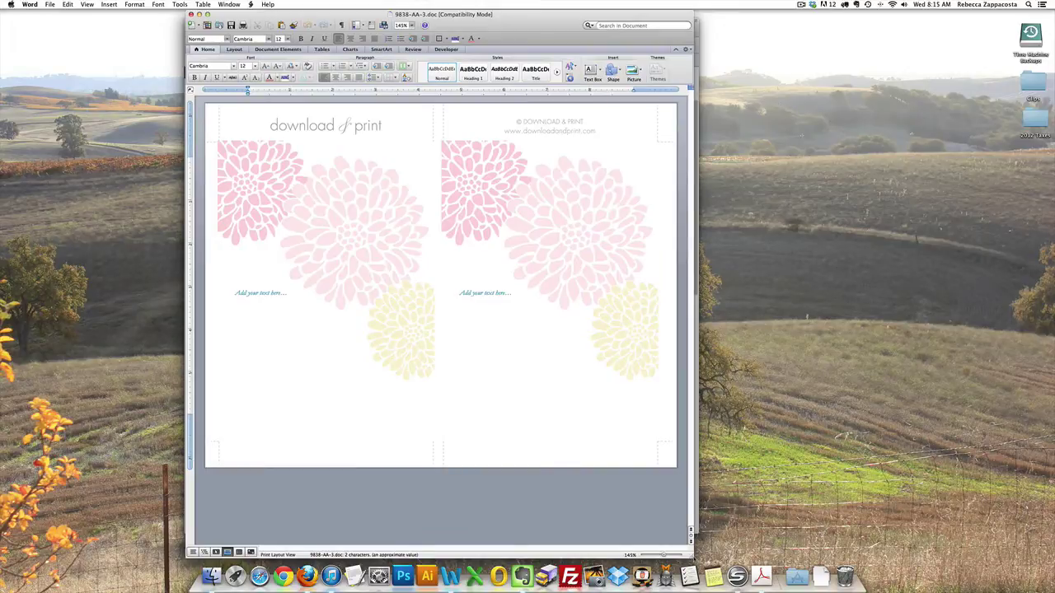
left_click_drag(691, 541, 702, 494)
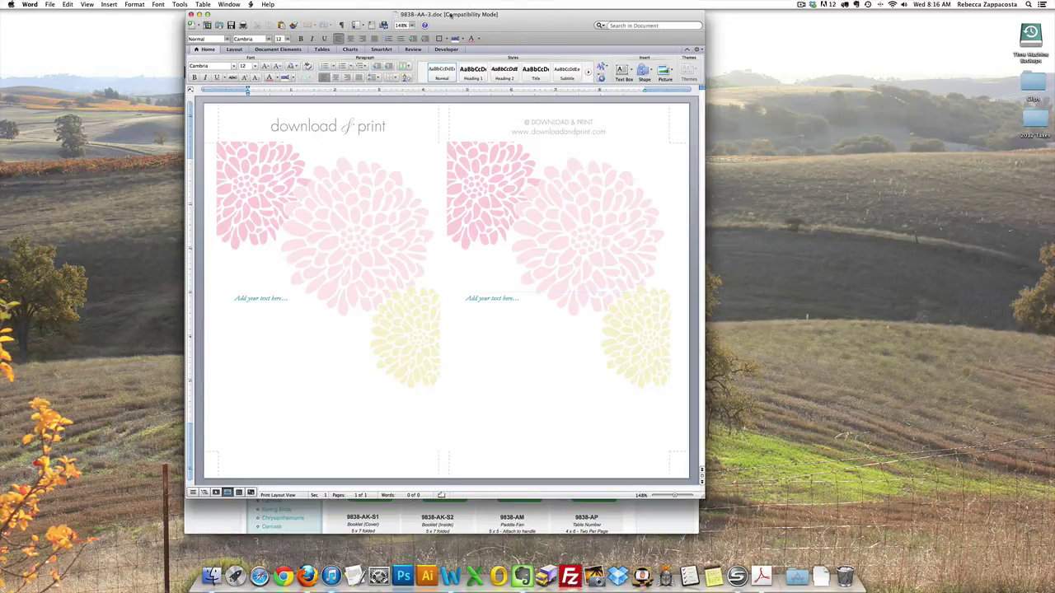
left_click_drag(495, 14, 496, 53)
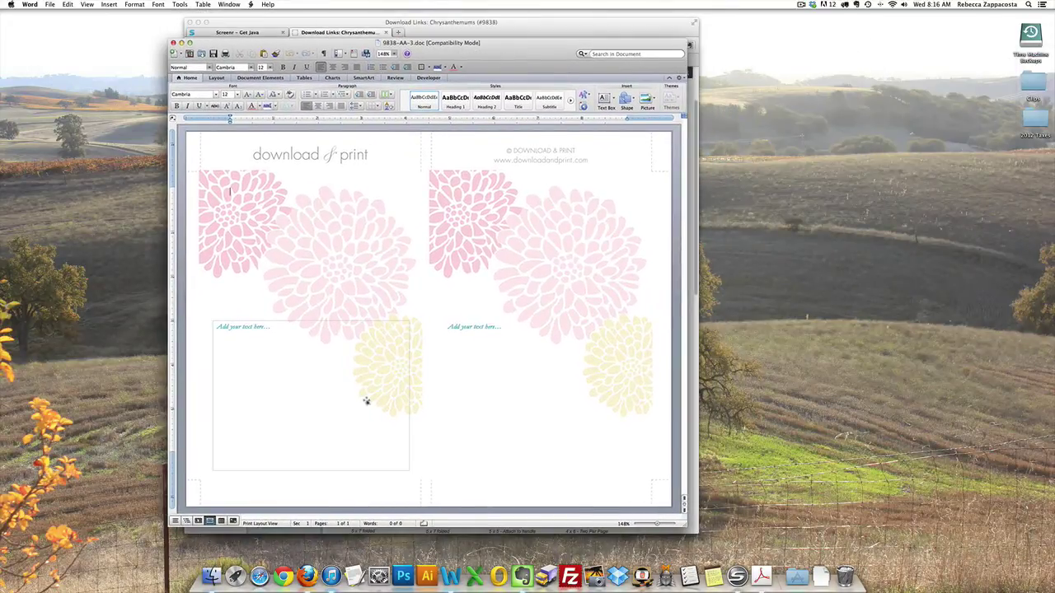
Step: Replace the left panel's 'Add your text here' placeholder with the pasted invitation wording
left_click(316, 353)
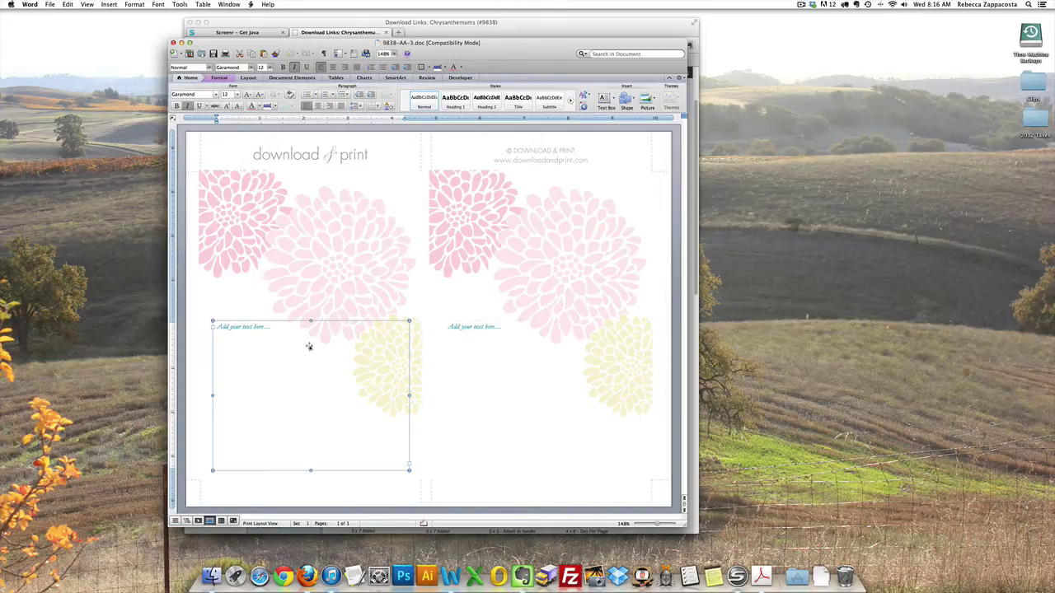
left_click(283, 333)
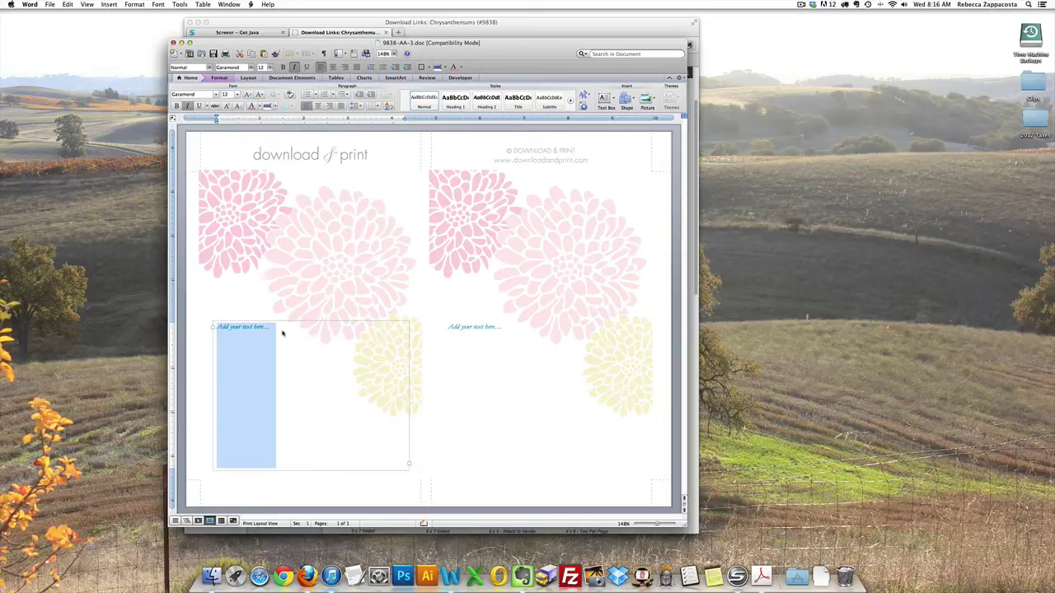
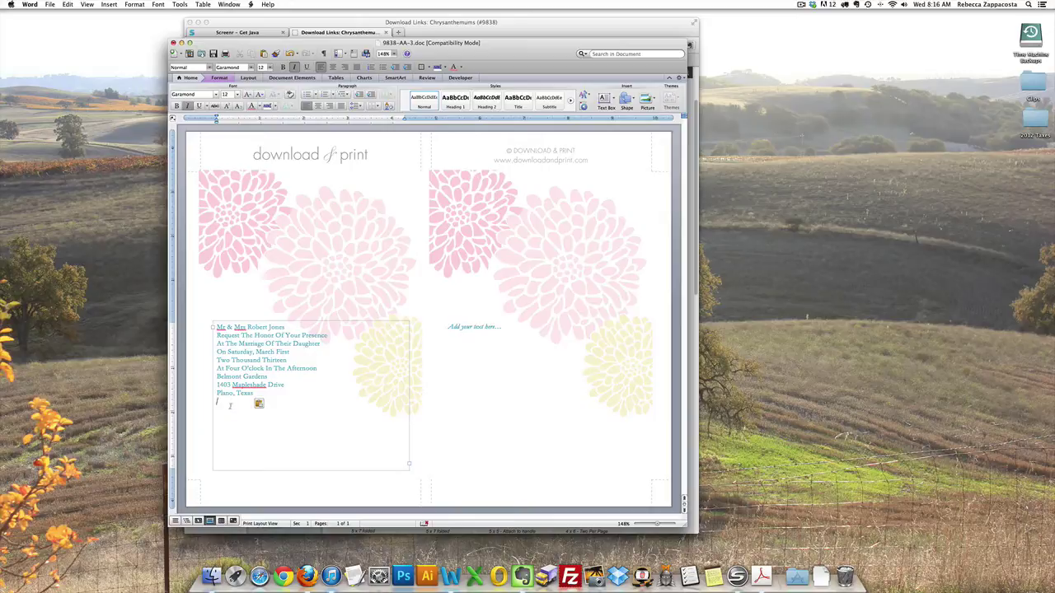
Step: Insert blank lines before the date block and before the Belmont Gardens venue lines
left_click(217, 352)
key("Return")
key("Return")
key("Return")
key("Return")
key("Return")
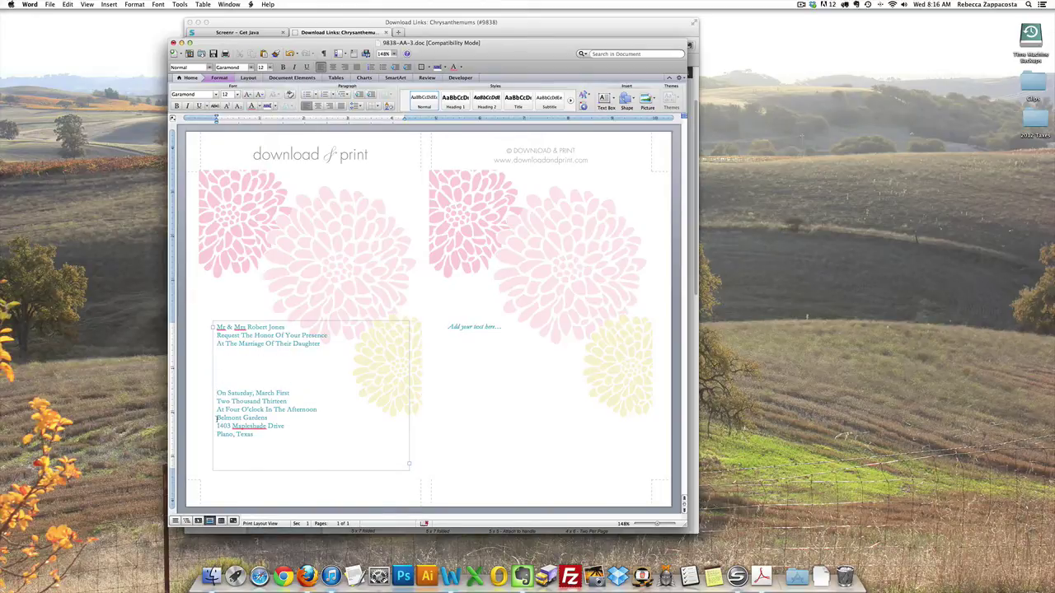
left_click(216, 418)
key("Return")
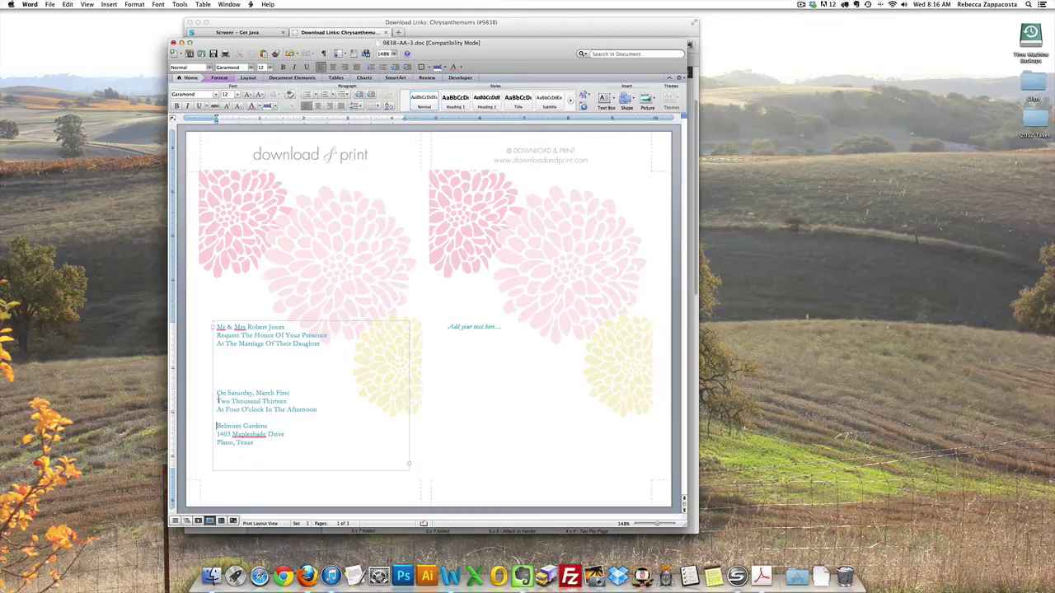
left_click(216, 394)
key("Return")
key("Return")
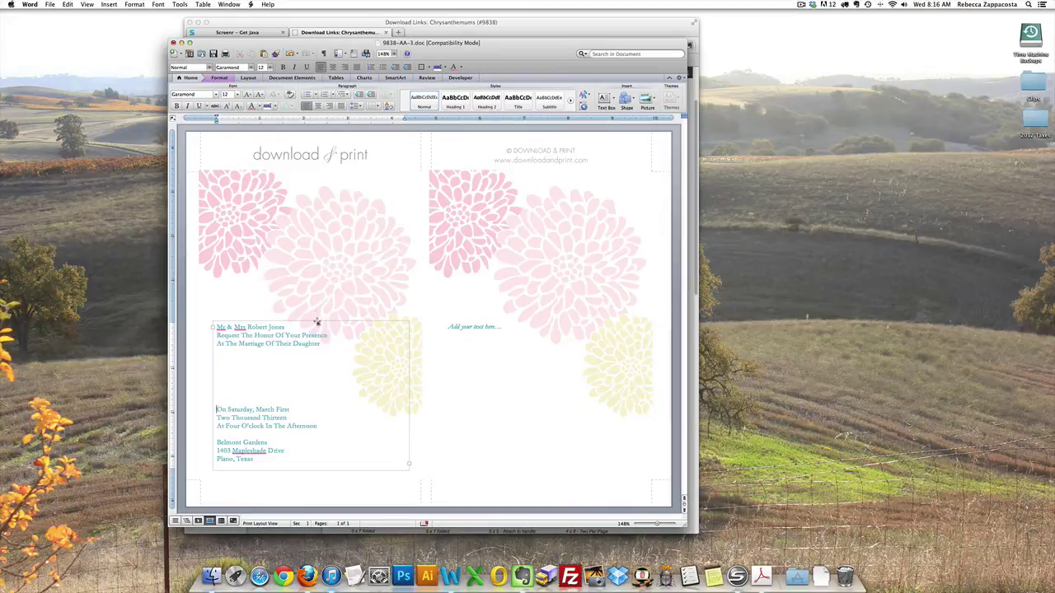
Step: Shift the invitation text box slightly down-left and remove one blank line above the date
left_click_drag(316, 324, 317, 323)
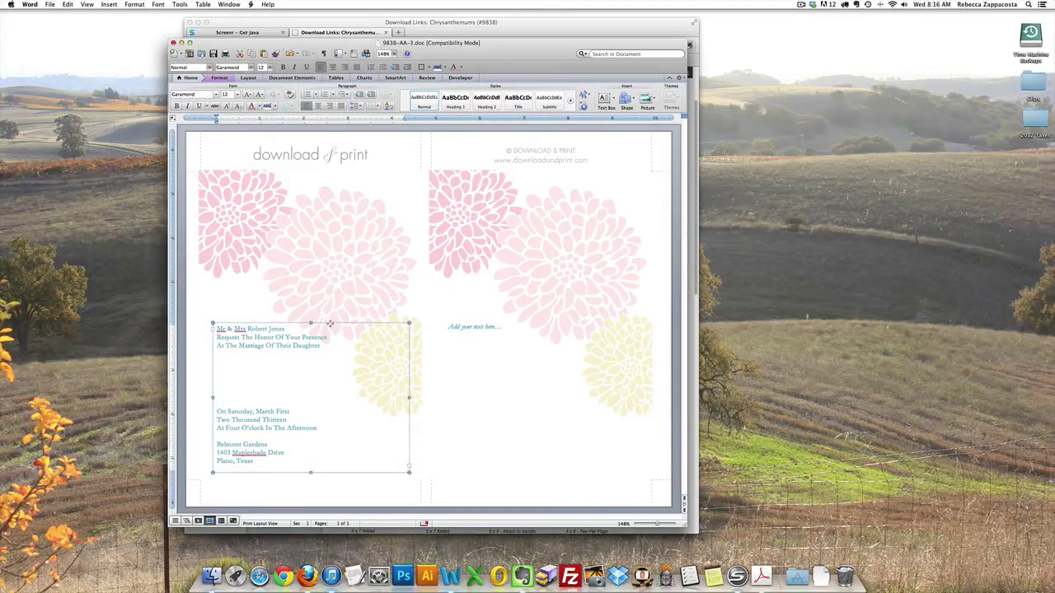
mouse_move(330, 324)
left_mouse_down()
mouse_move(309, 340)
mouse_move(313, 284)
mouse_move(318, 330)
left_mouse_up()
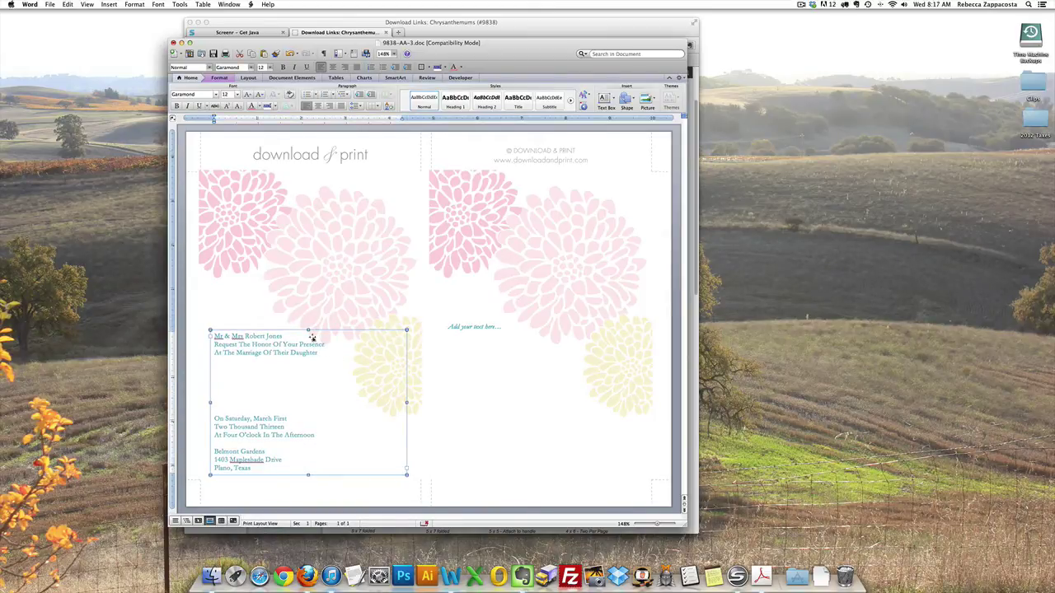
left_click(267, 377)
key("BackSpace")
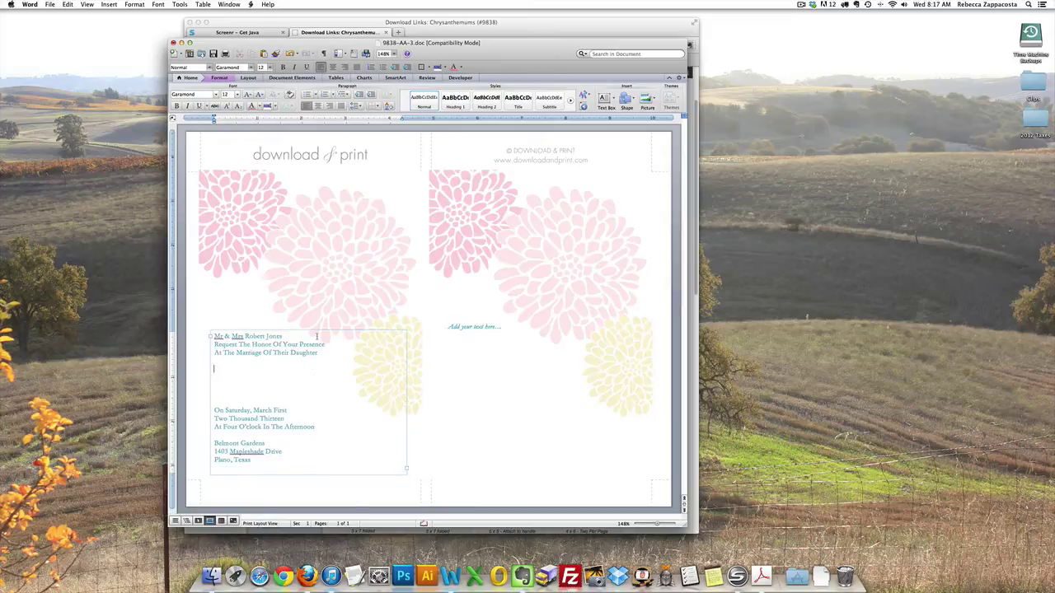
left_click(316, 334)
left_click_drag(308, 333, 308, 335)
left_click(307, 476)
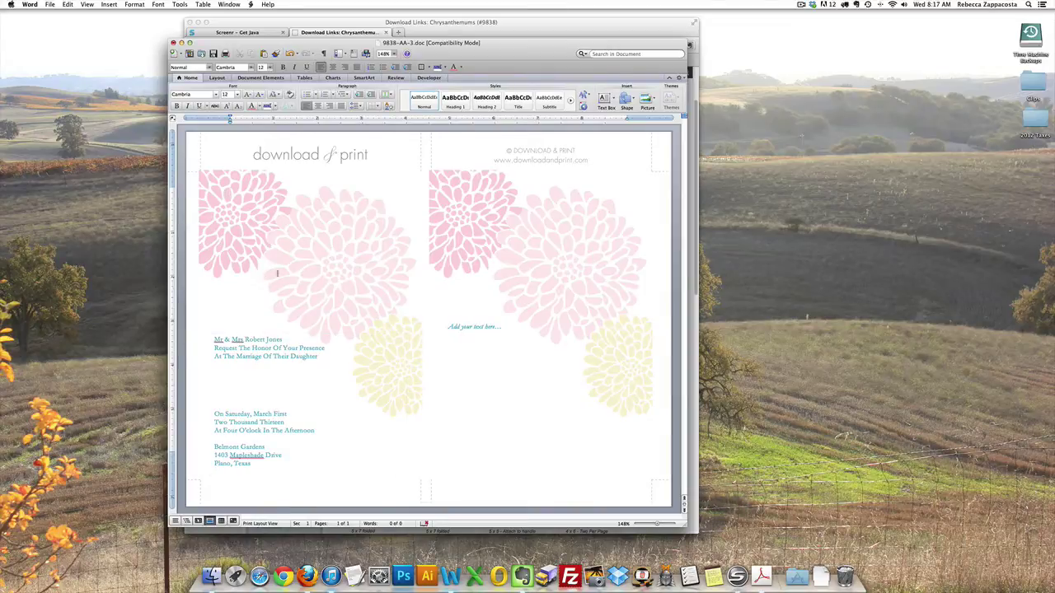
Step: Draw a new text box for the bride's name over the left panel's flowers
left_click(606, 103)
left_click(608, 102)
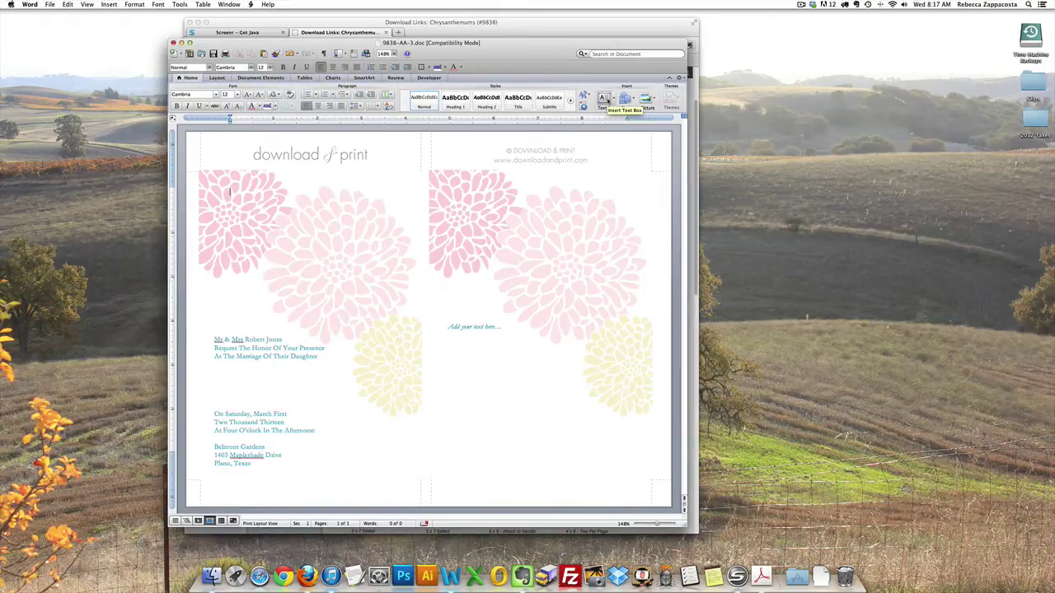
left_click(608, 103)
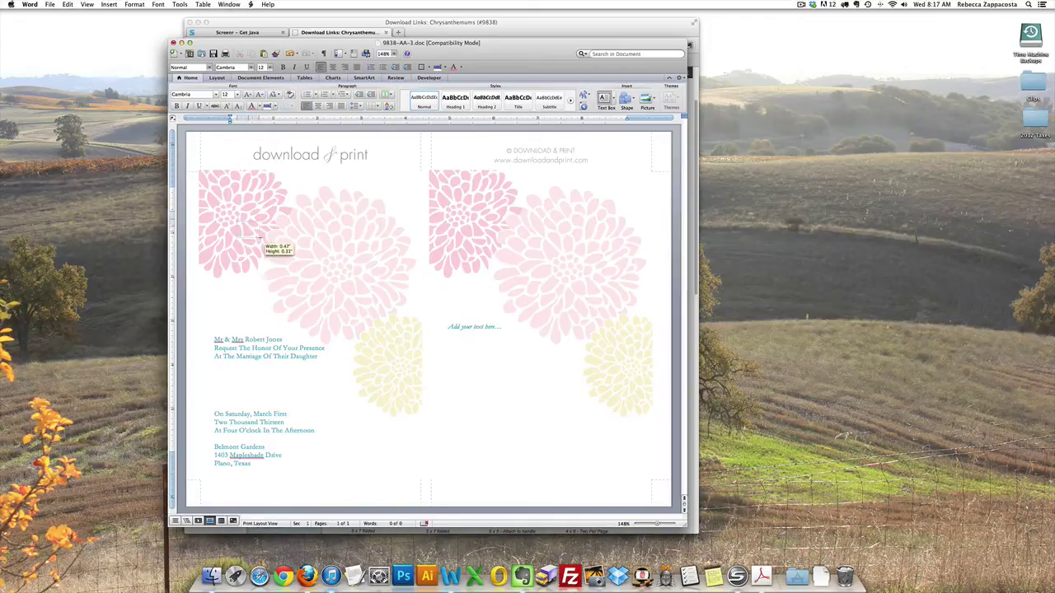
left_click_drag(262, 240, 414, 257)
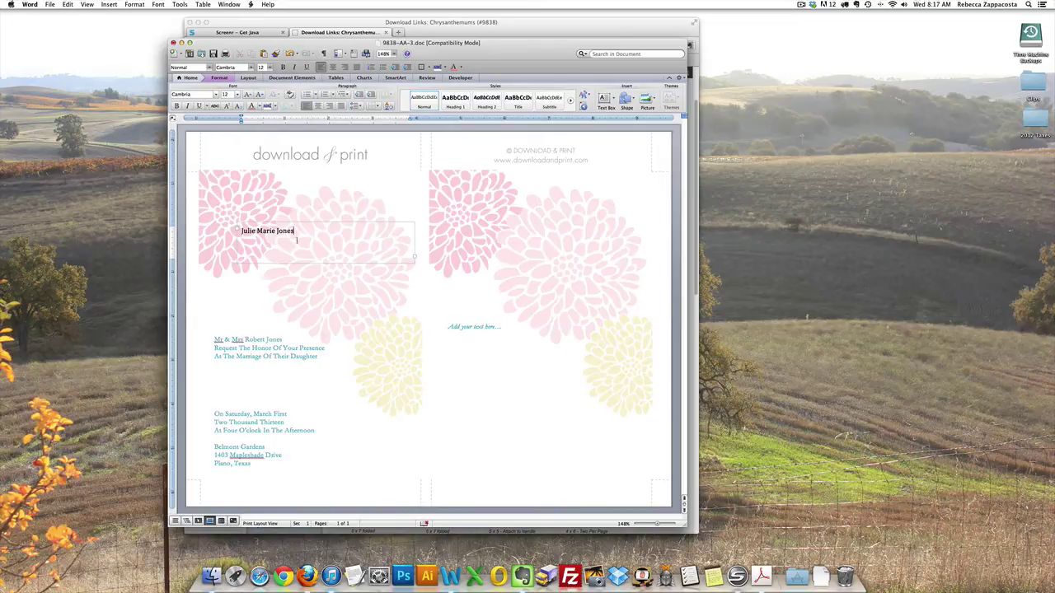
Step: Colour the bride's name custom pink, RGB 219/120/147
left_click_drag(298, 238, 242, 231)
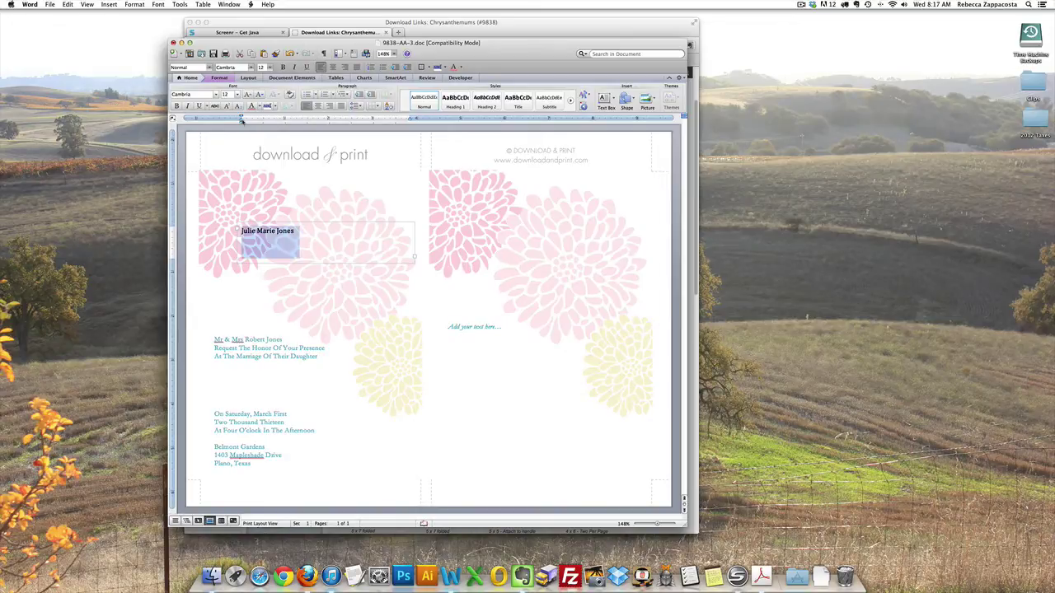
left_click(260, 107)
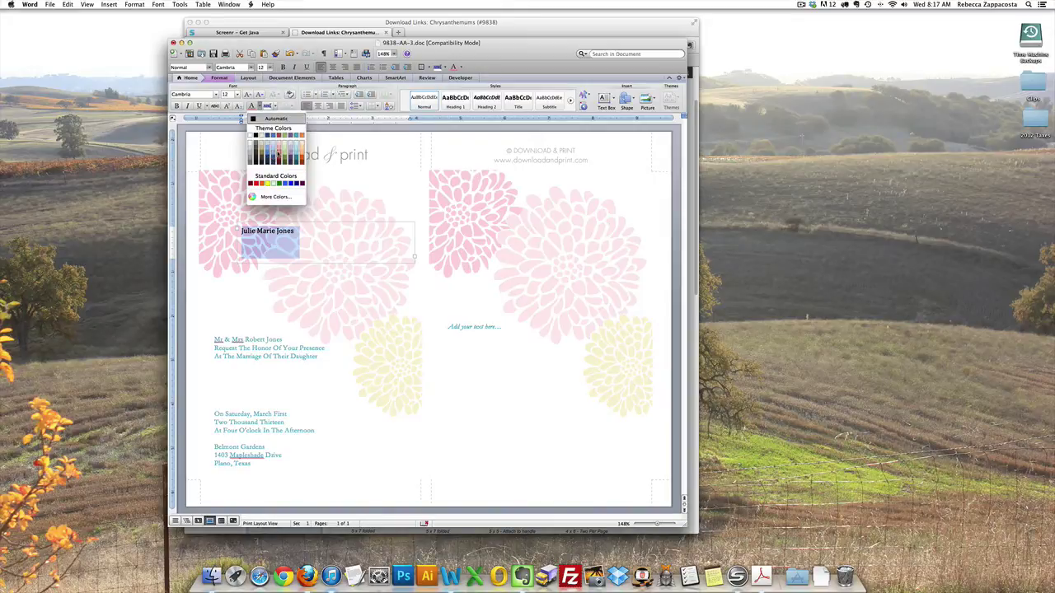
left_click(278, 154)
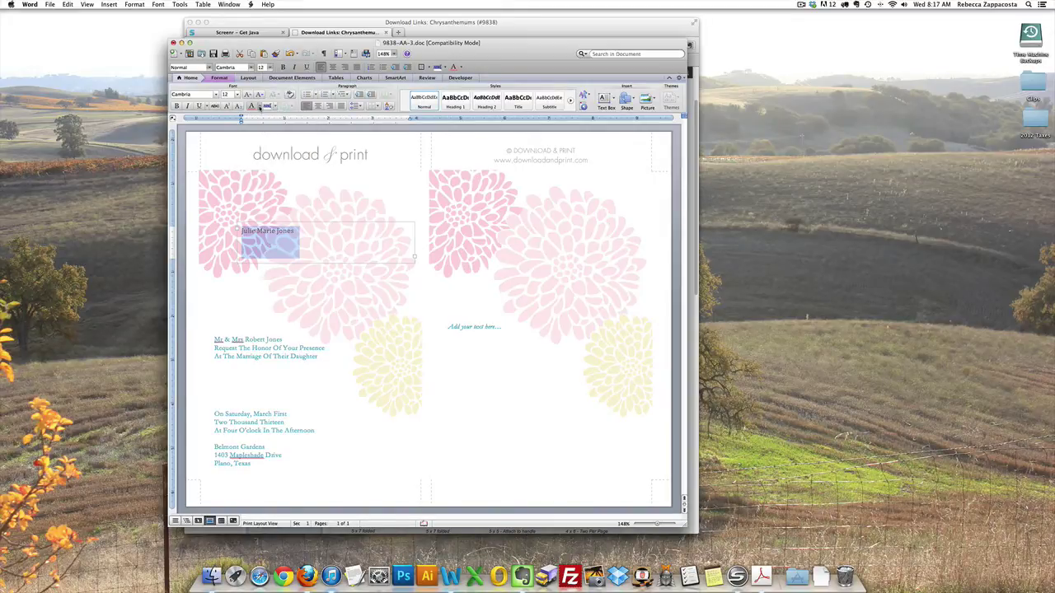
left_click(260, 107)
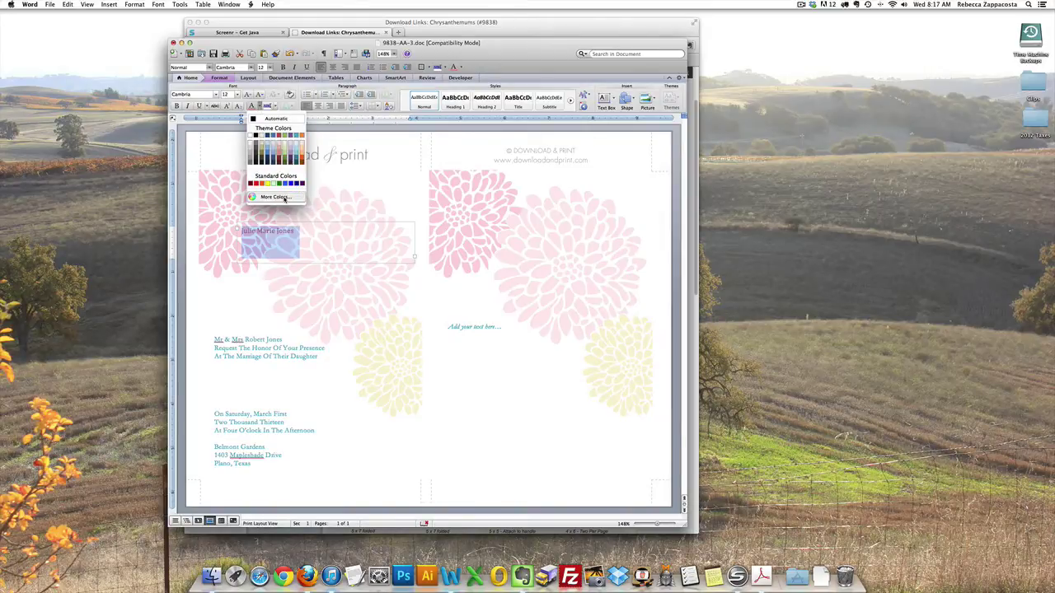
left_click(284, 199)
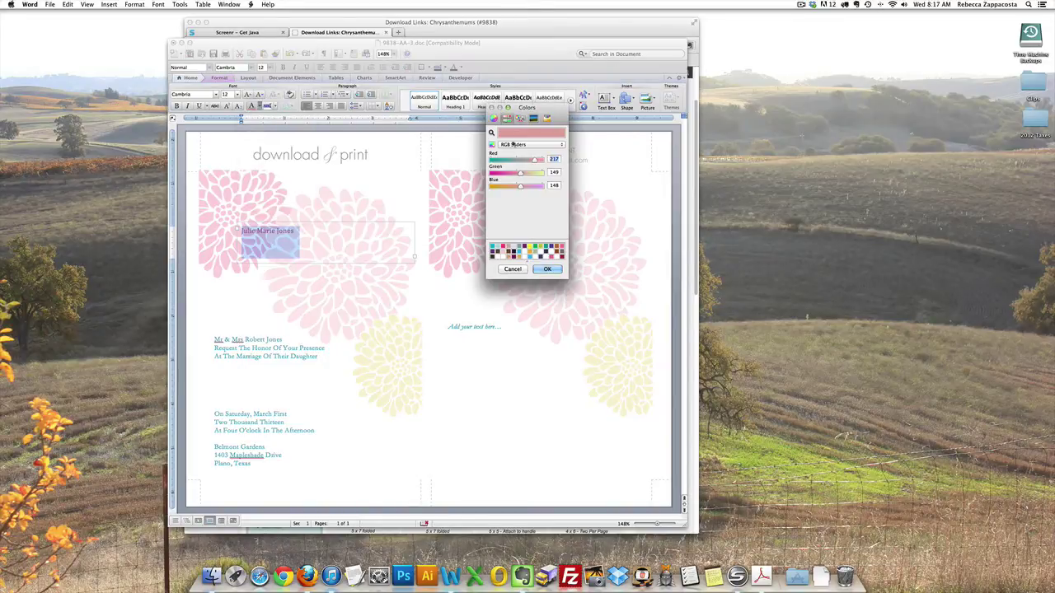
left_click_drag(535, 161, 514, 173)
left_click(521, 187)
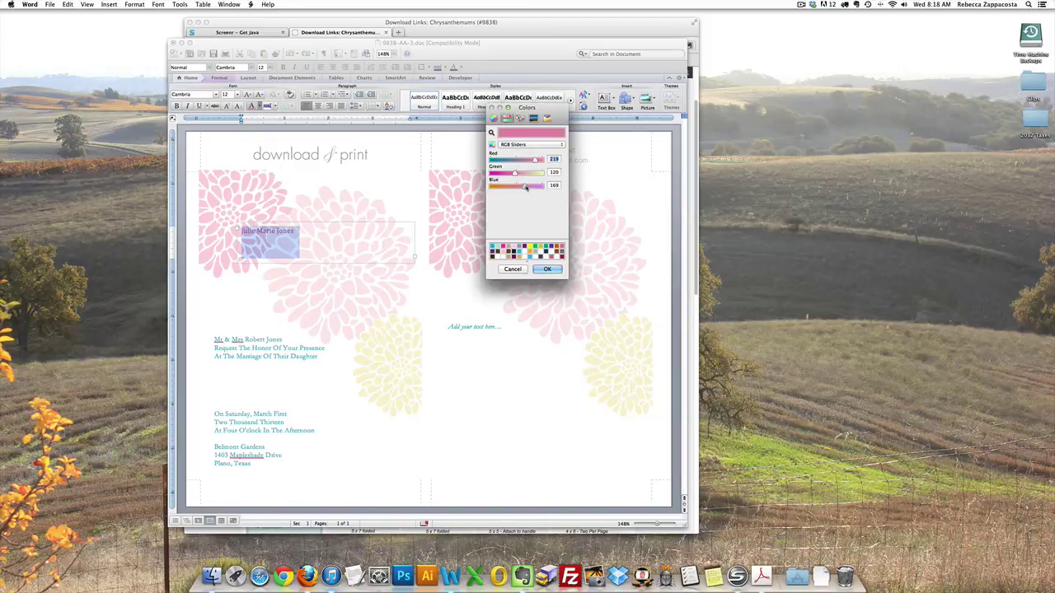
left_click(548, 271)
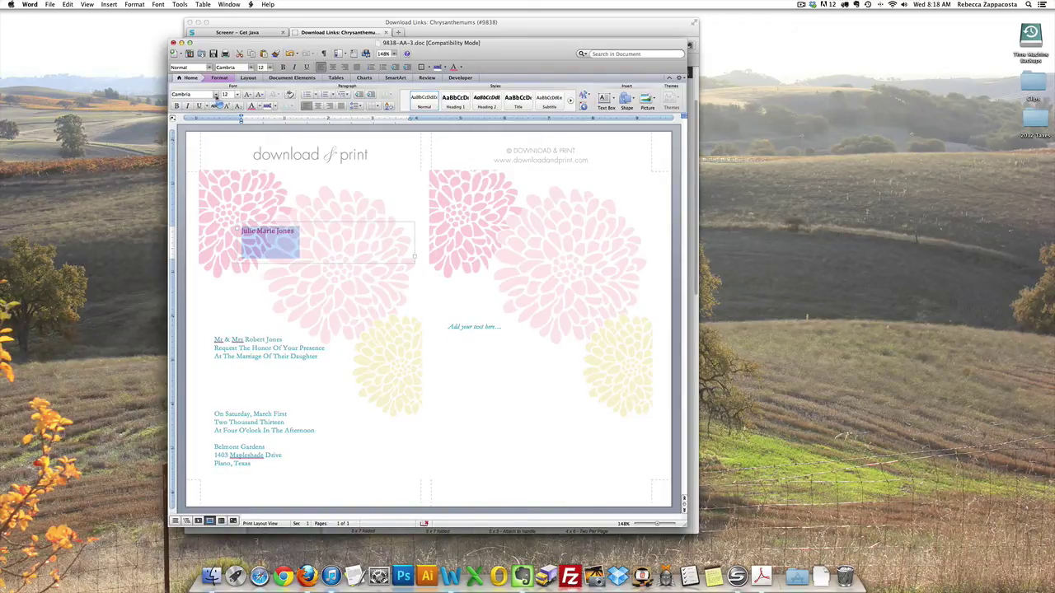
Step: Set the bride's name in Edwardian Script at 24 pt
left_click(216, 96)
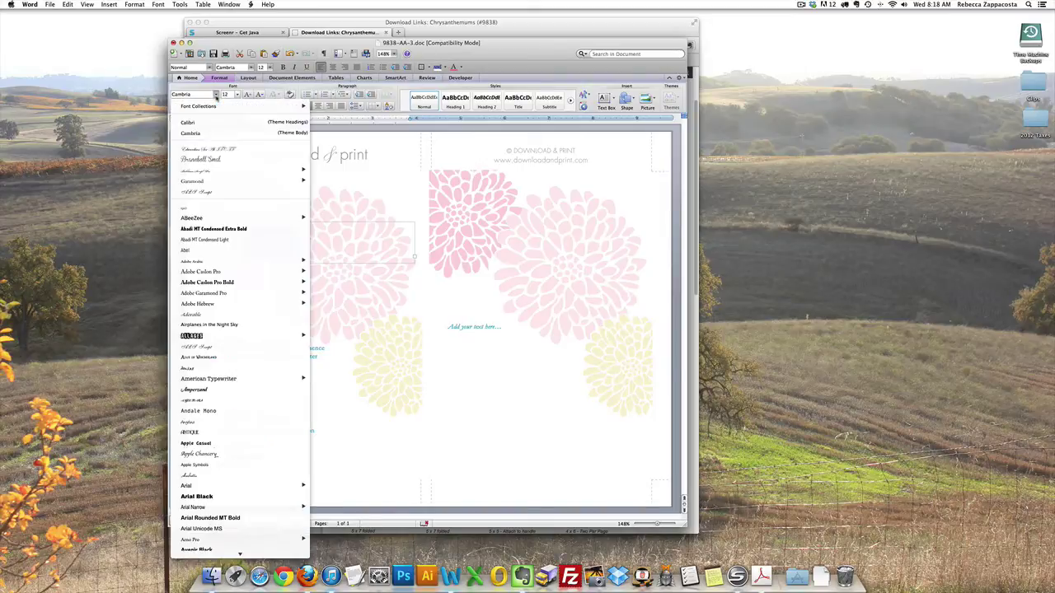
left_click(212, 150)
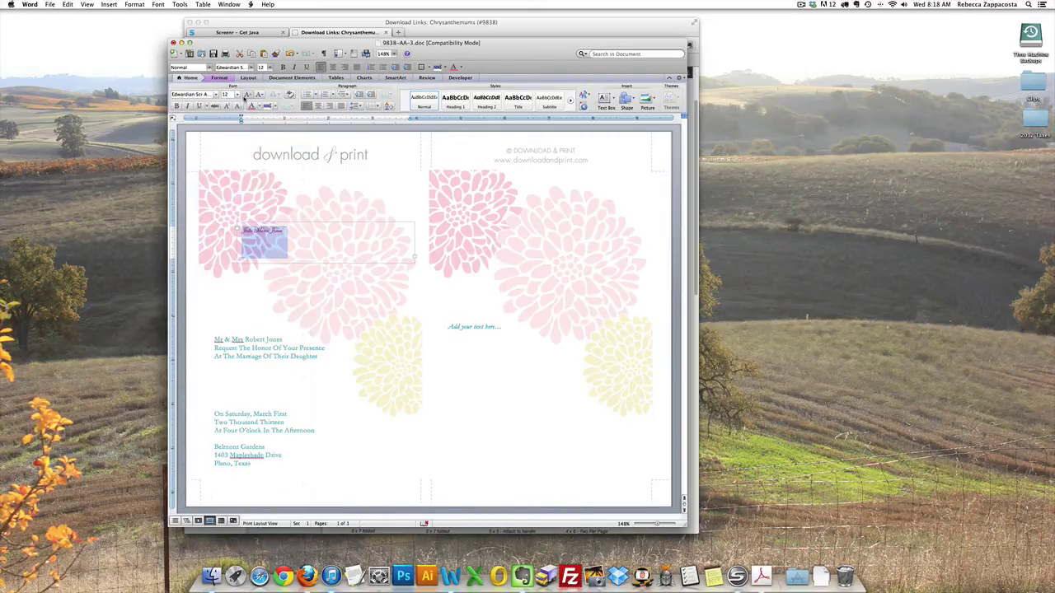
left_click(237, 95)
left_click(237, 170)
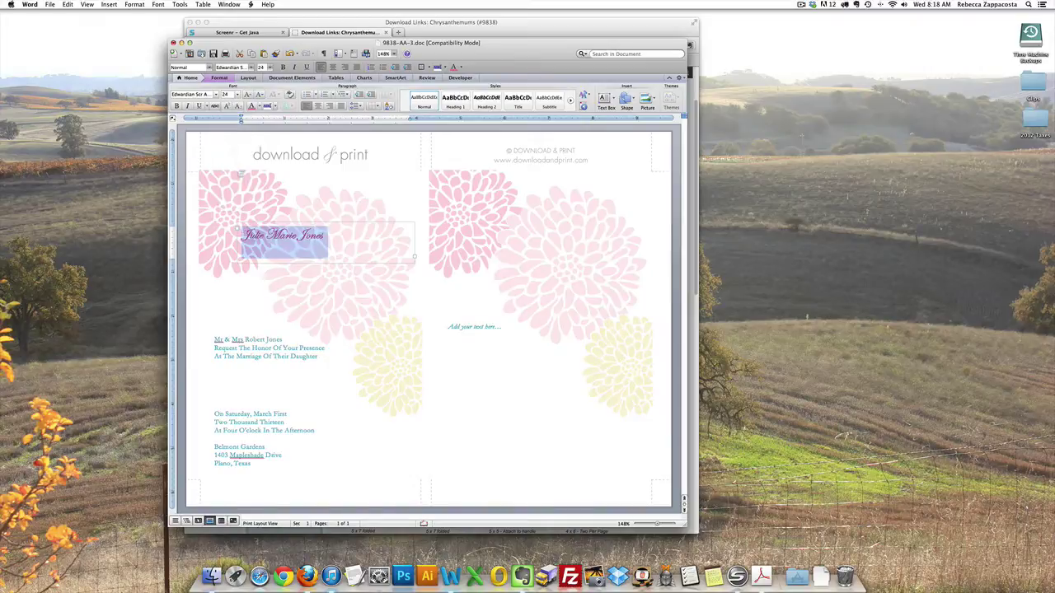
left_click(305, 241)
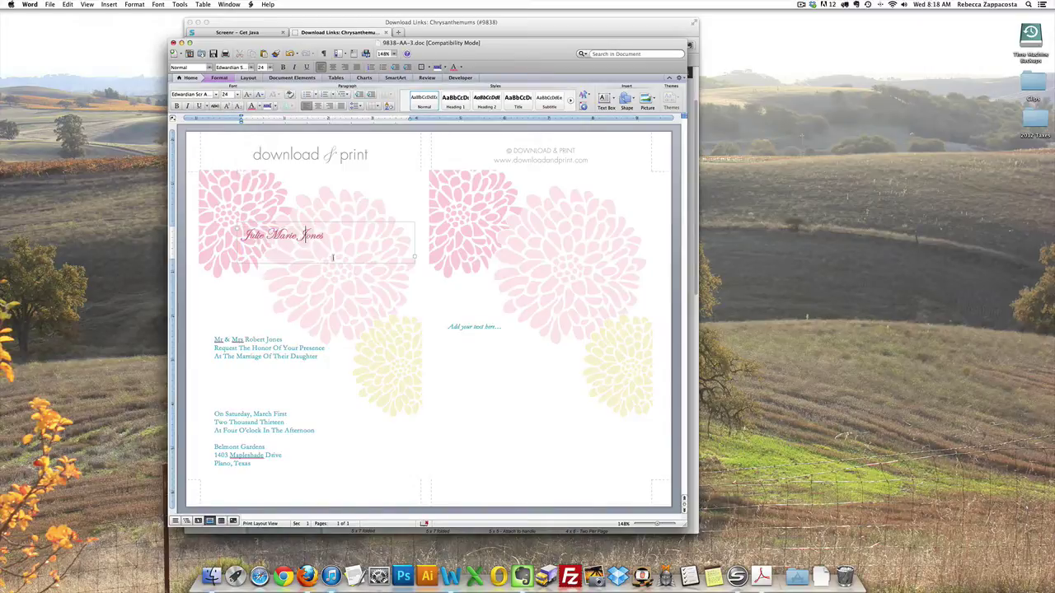
Step: Shorten the name's text box and place it under the daughter line
left_click(349, 262)
left_click_drag(325, 263, 281, 362)
left_click(294, 316)
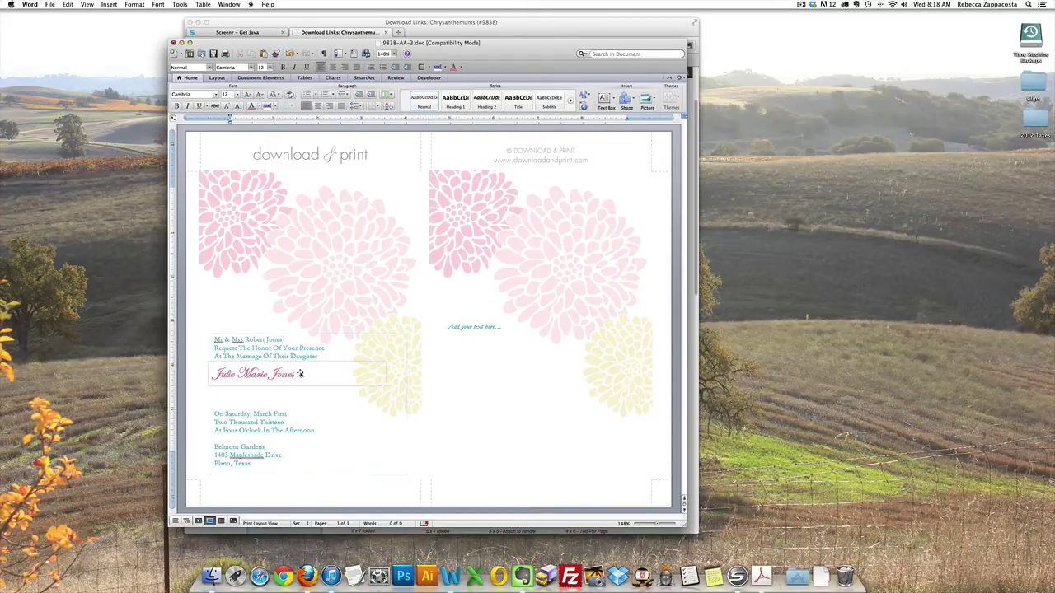
Step: Duplicate the pink name box, type the groom's name, and place it below the bride's name
left_click(301, 374)
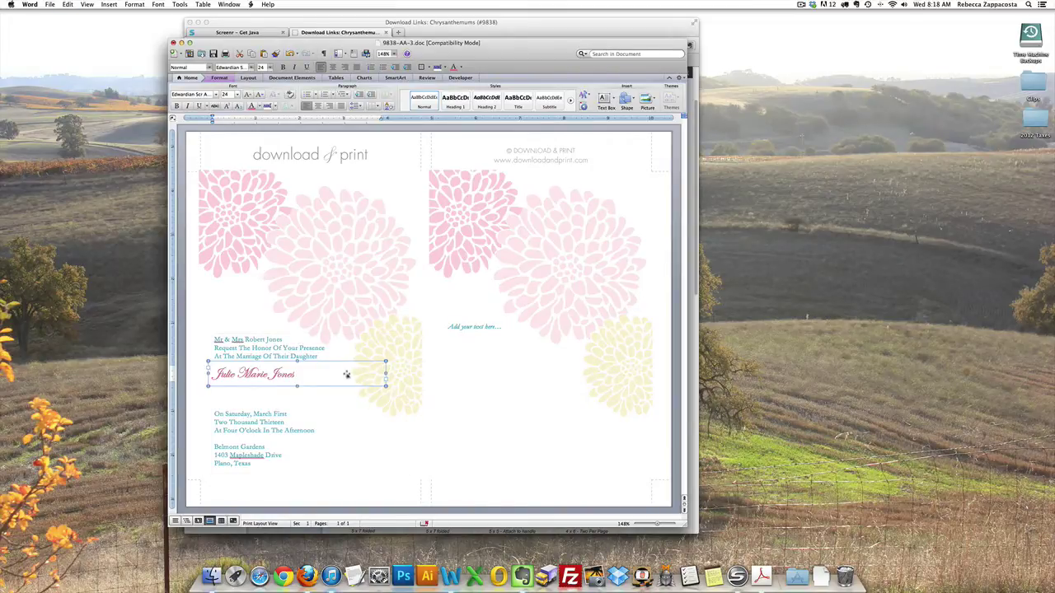
left_click_drag(346, 375, 295, 283)
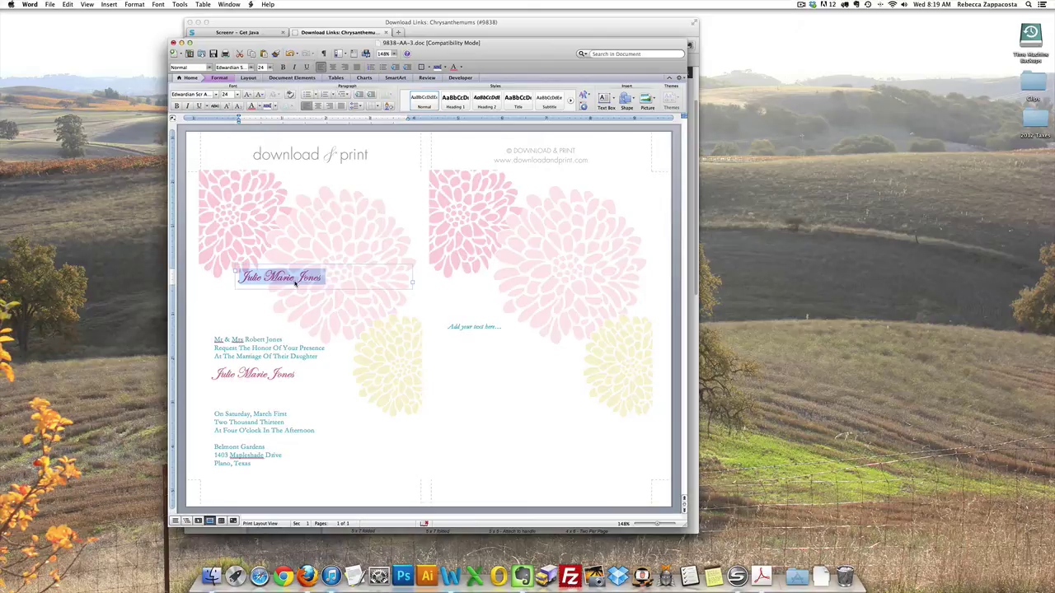
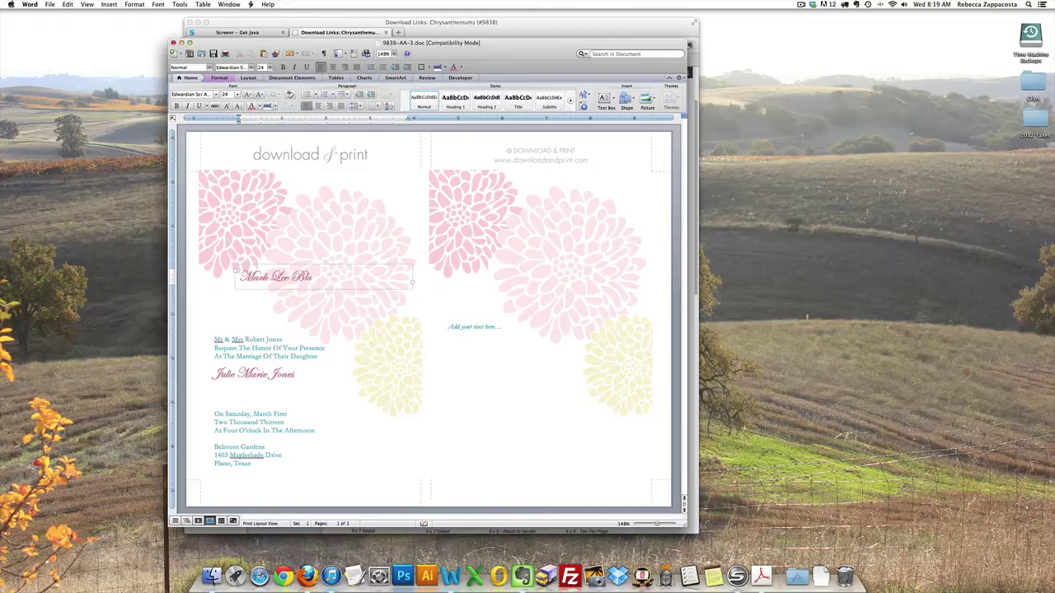
left_click_drag(307, 266, 280, 387)
left_click(278, 360)
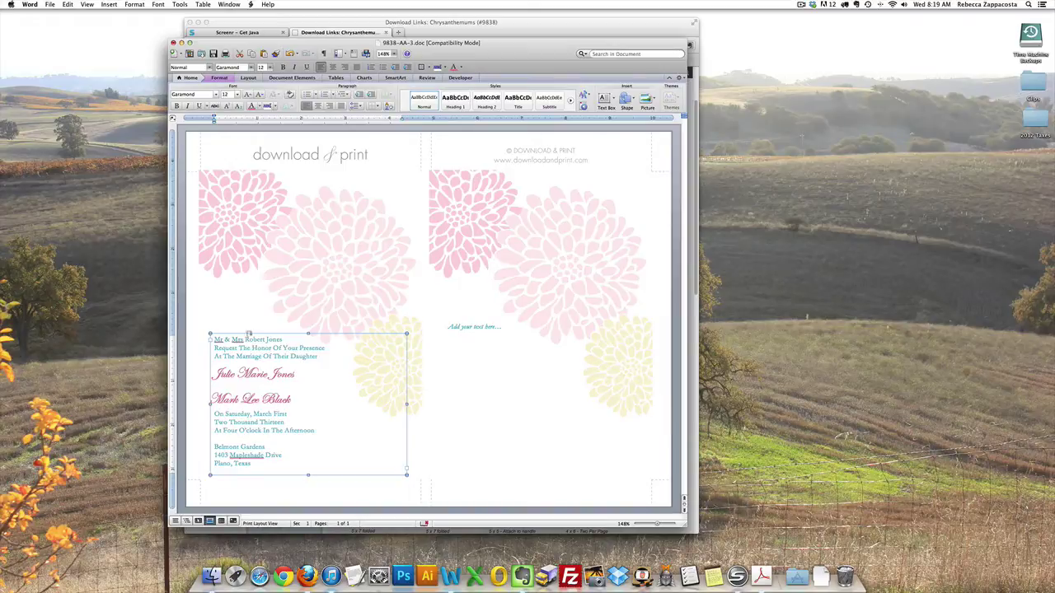
Step: Create a small text box reading 'To' in the invitation's teal text style
left_click(258, 340)
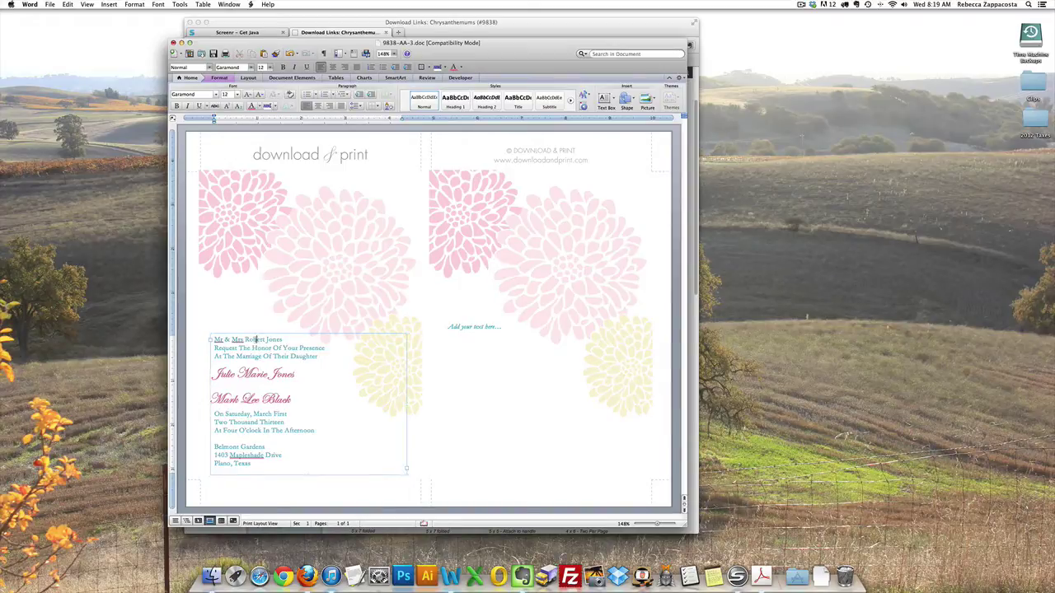
left_click_drag(245, 339, 262, 340)
key("super+c")
left_click(605, 98)
left_click_drag(240, 238, 286, 263)
key("super+v")
left_click_drag(267, 251, 240, 245)
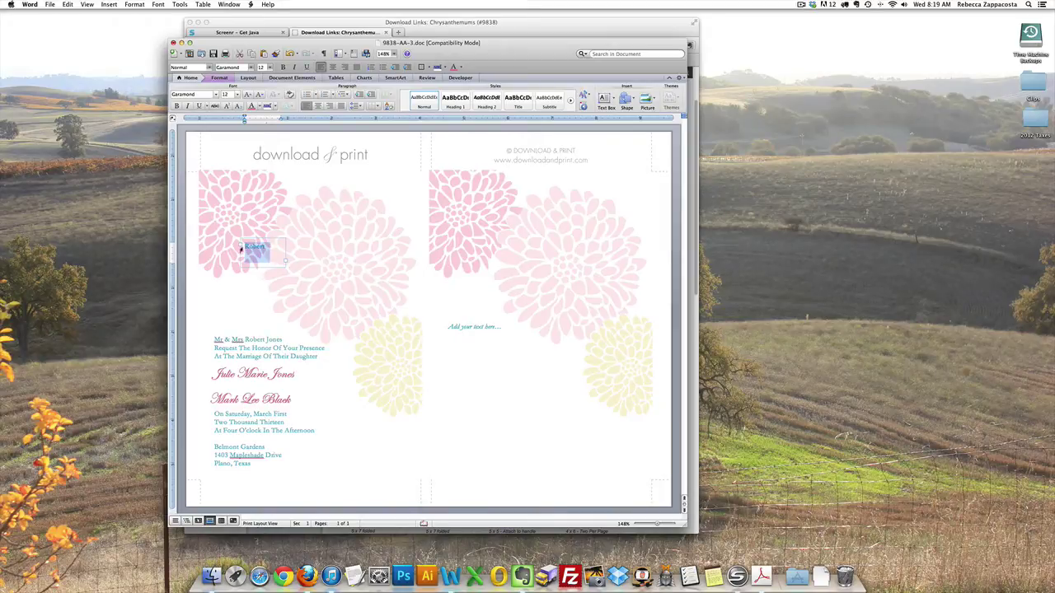
type("Te")
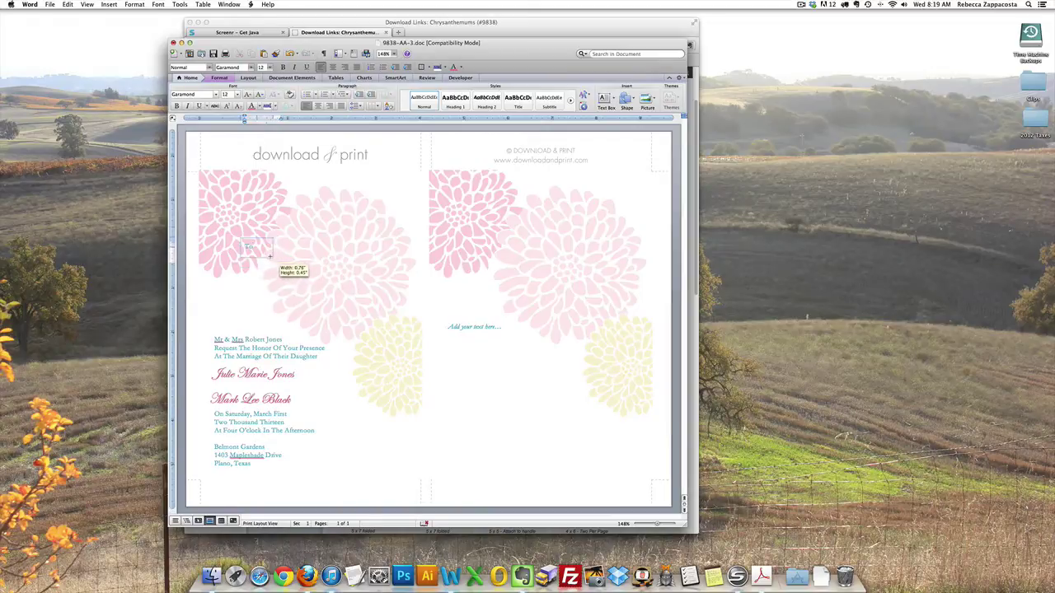
left_click(305, 245)
Step: Position the 'To' box between the bride's and groom's names
left_click_drag(247, 242, 220, 388)
left_click(352, 423)
left_click(221, 387)
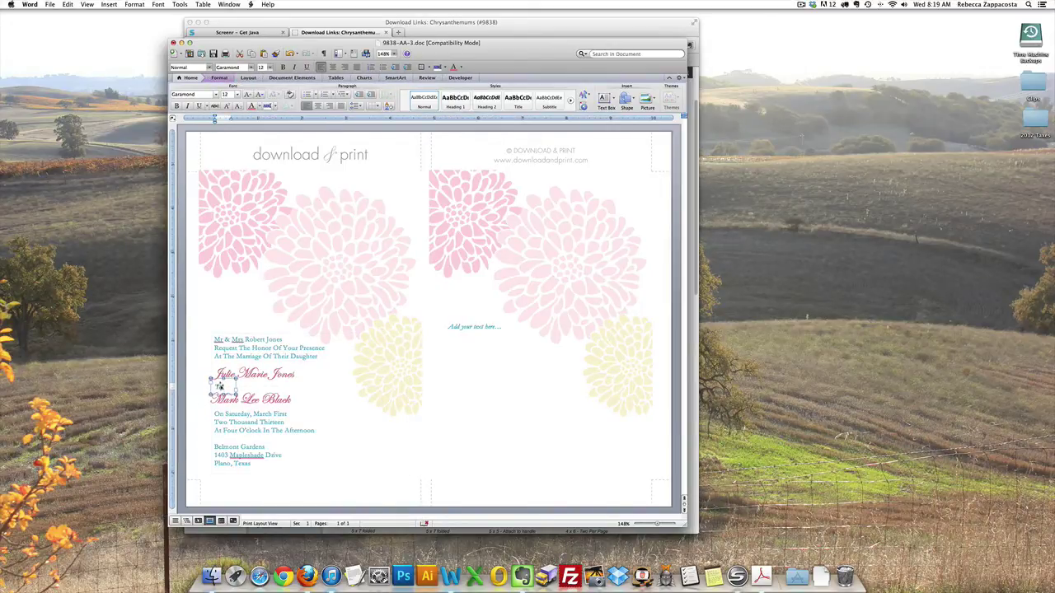
left_click(271, 196)
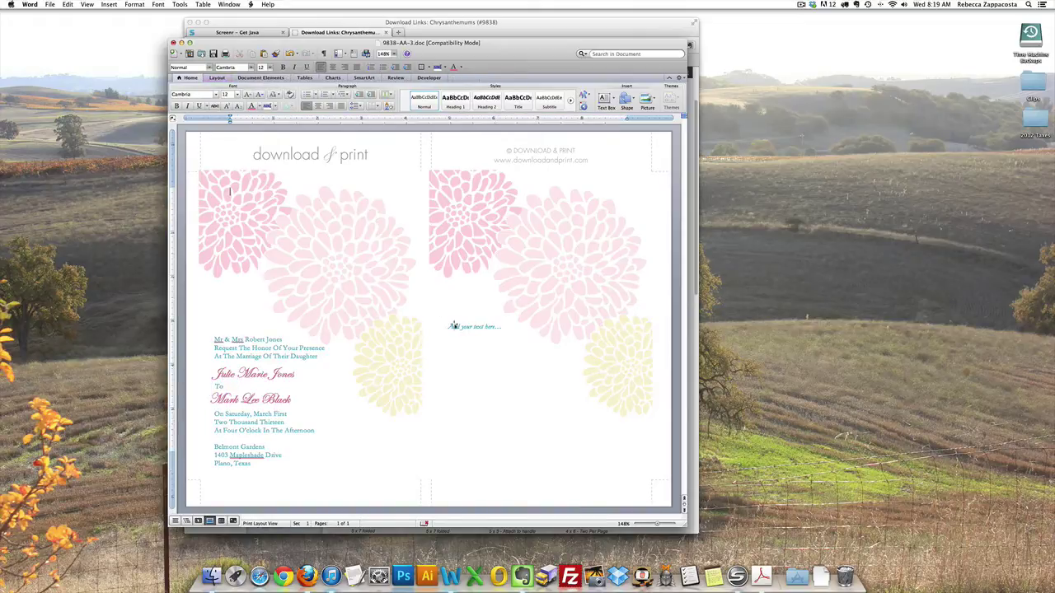
left_click(495, 327)
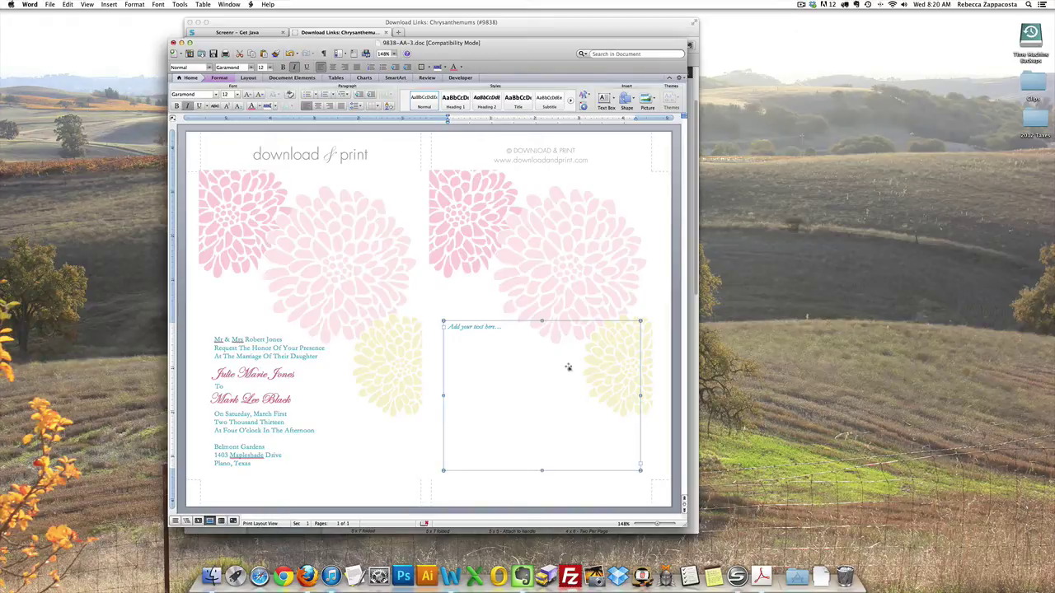
Step: Delete the right panel's empty placeholder and copy all invitation, name and 'To' boxes onto it
key("Delete")
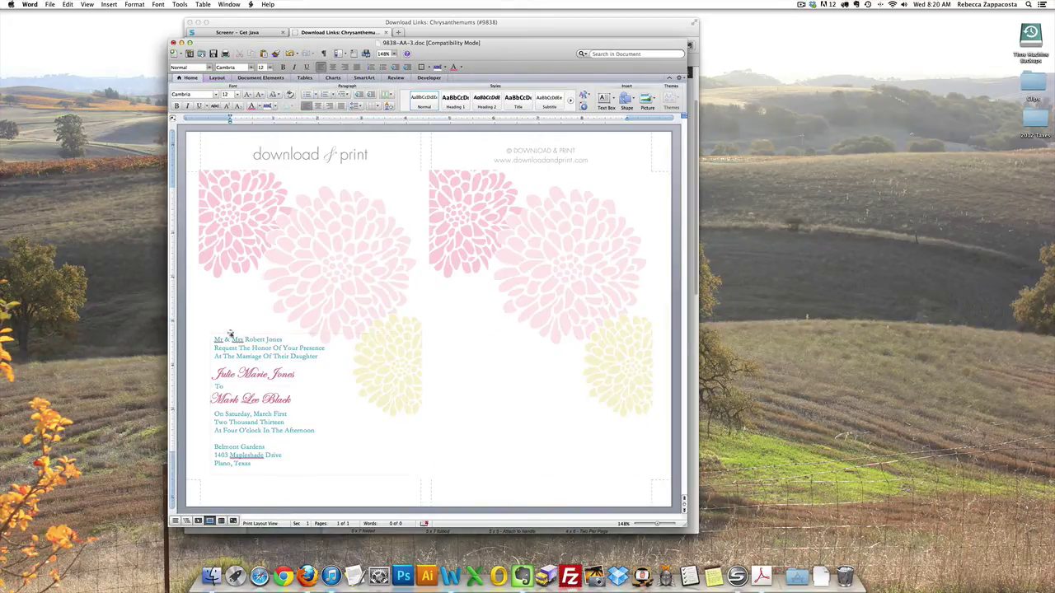
left_click(385, 336)
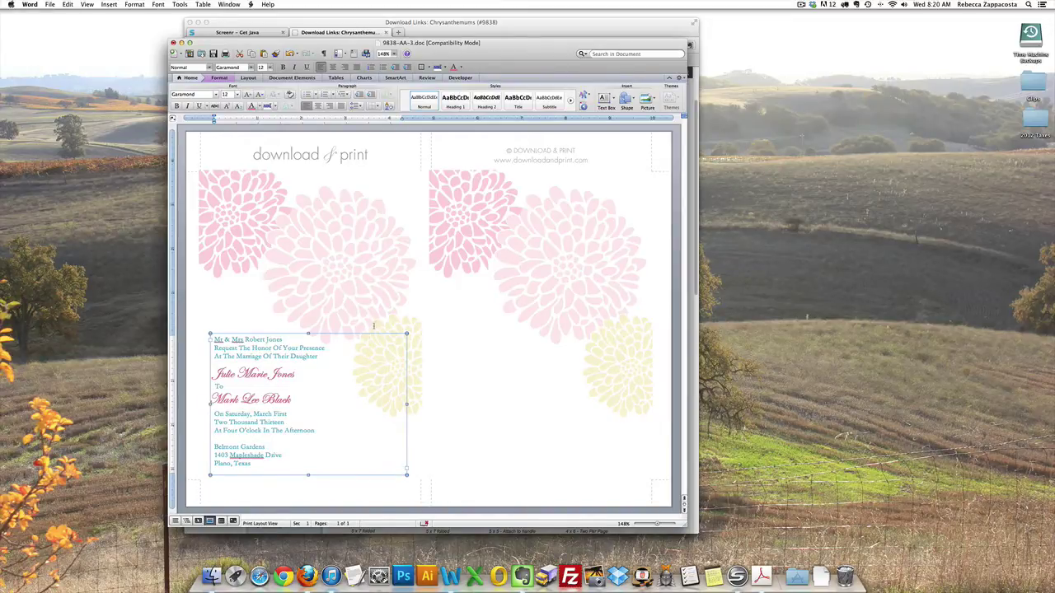
left_click(279, 375)
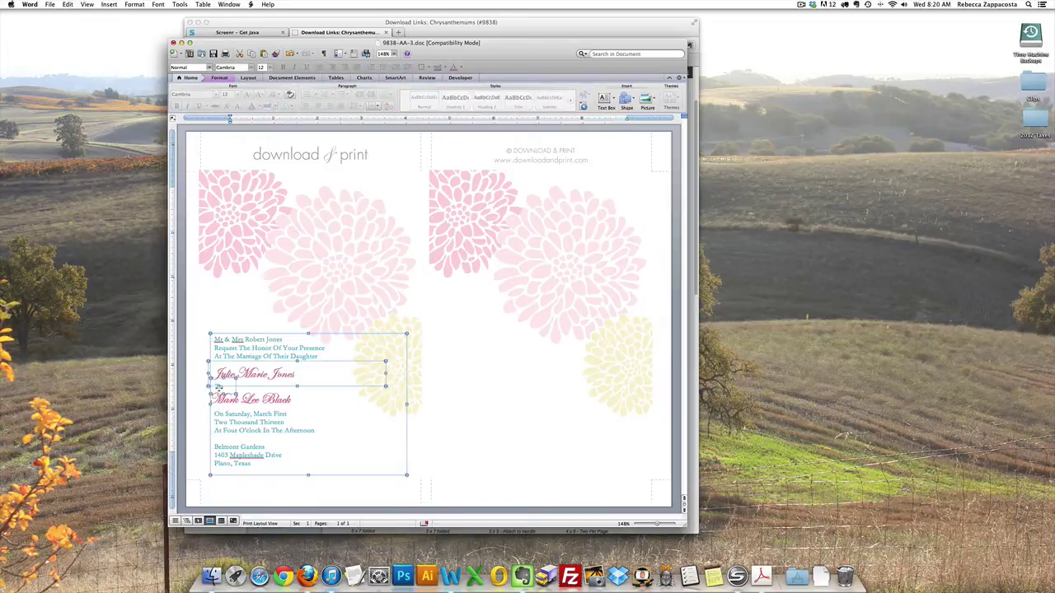
left_click_drag(236, 396, 384, 412)
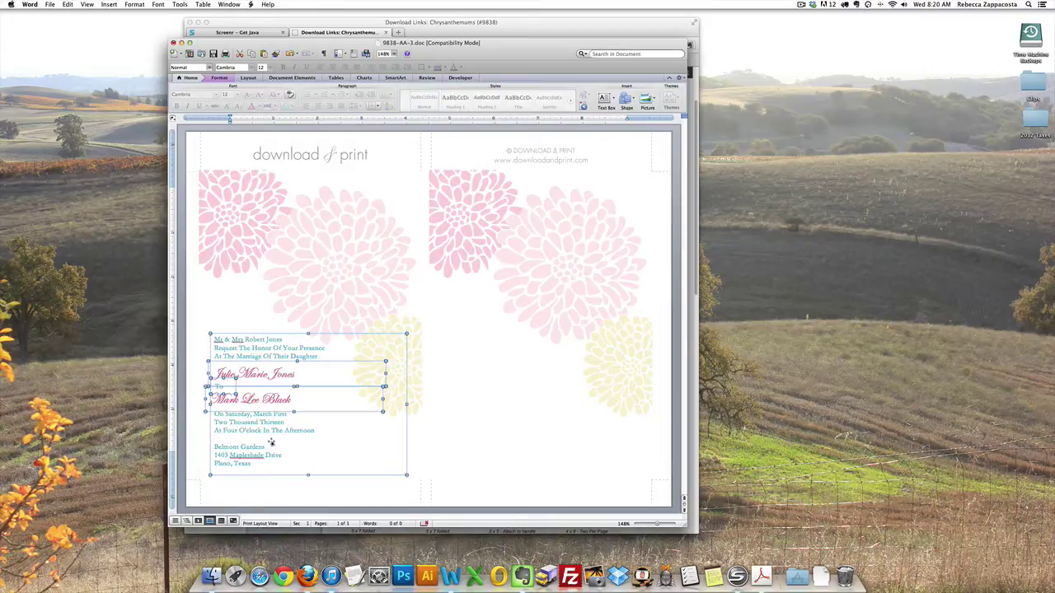
left_click_drag(318, 376, 534, 381)
left_click(500, 305)
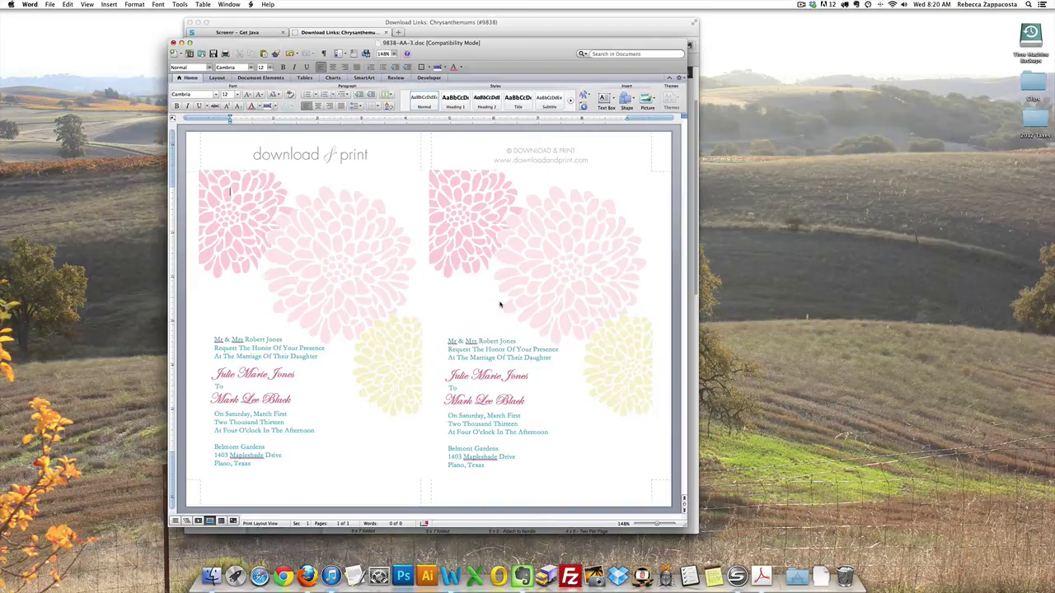